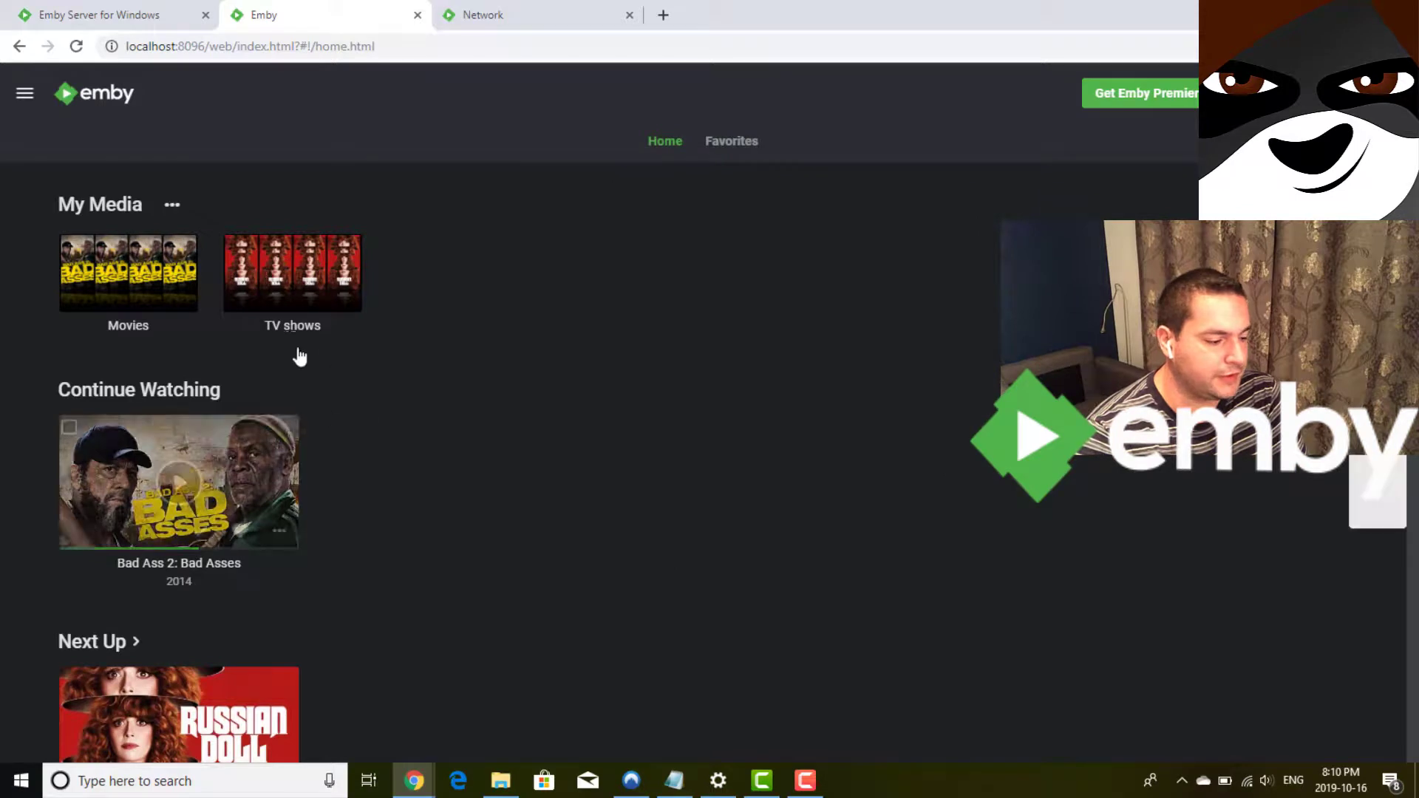
Look through the media sections on the home page, from My Media down to Latest Movies.
{"action": "scroll", "coordinate": [480, 469], "scroll_direction": "down", "scroll_amount": 1}
{"action": "scroll", "coordinate": [480, 469], "scroll_direction": "down", "scroll_amount": 1}
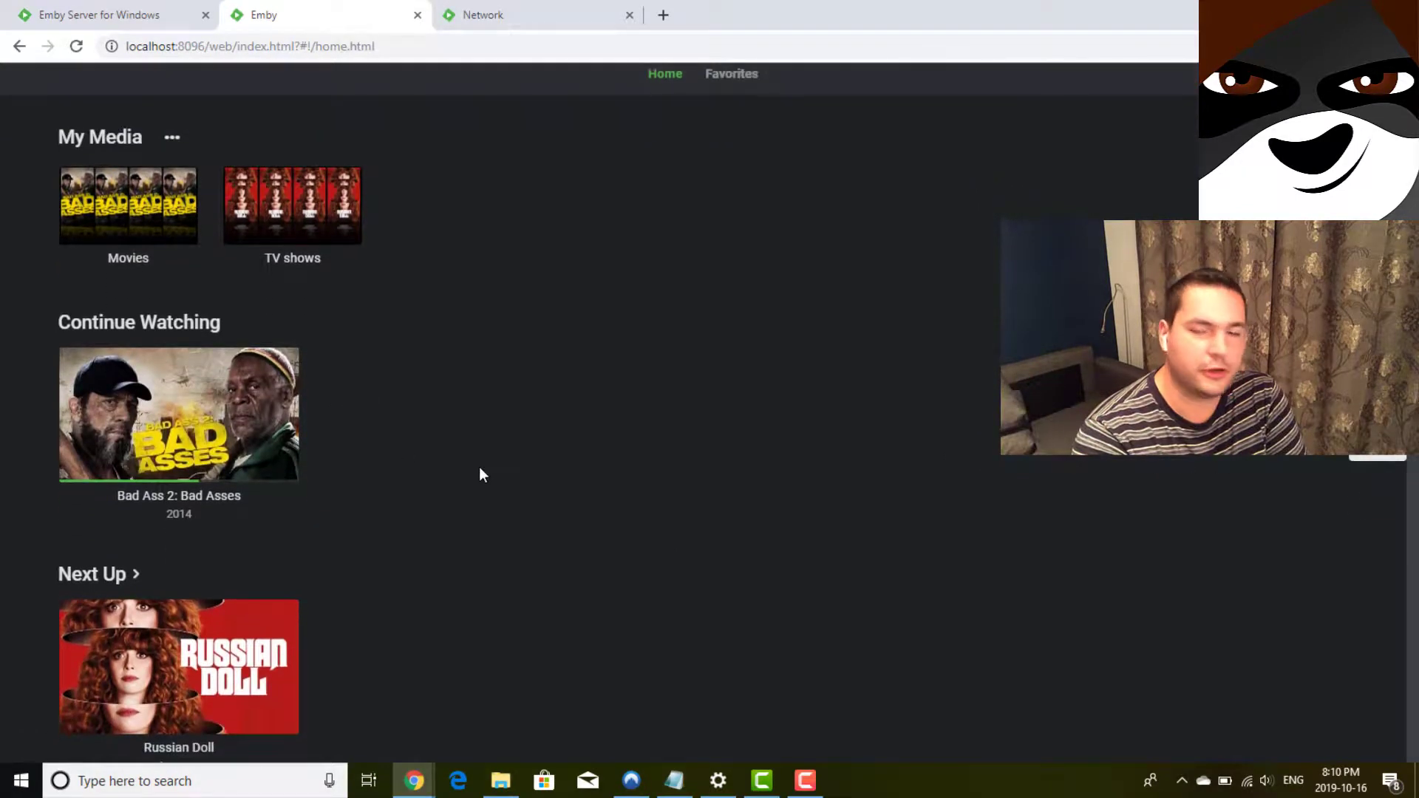
{"action": "scroll", "coordinate": [479, 474], "scroll_direction": "down", "scroll_amount": 3}
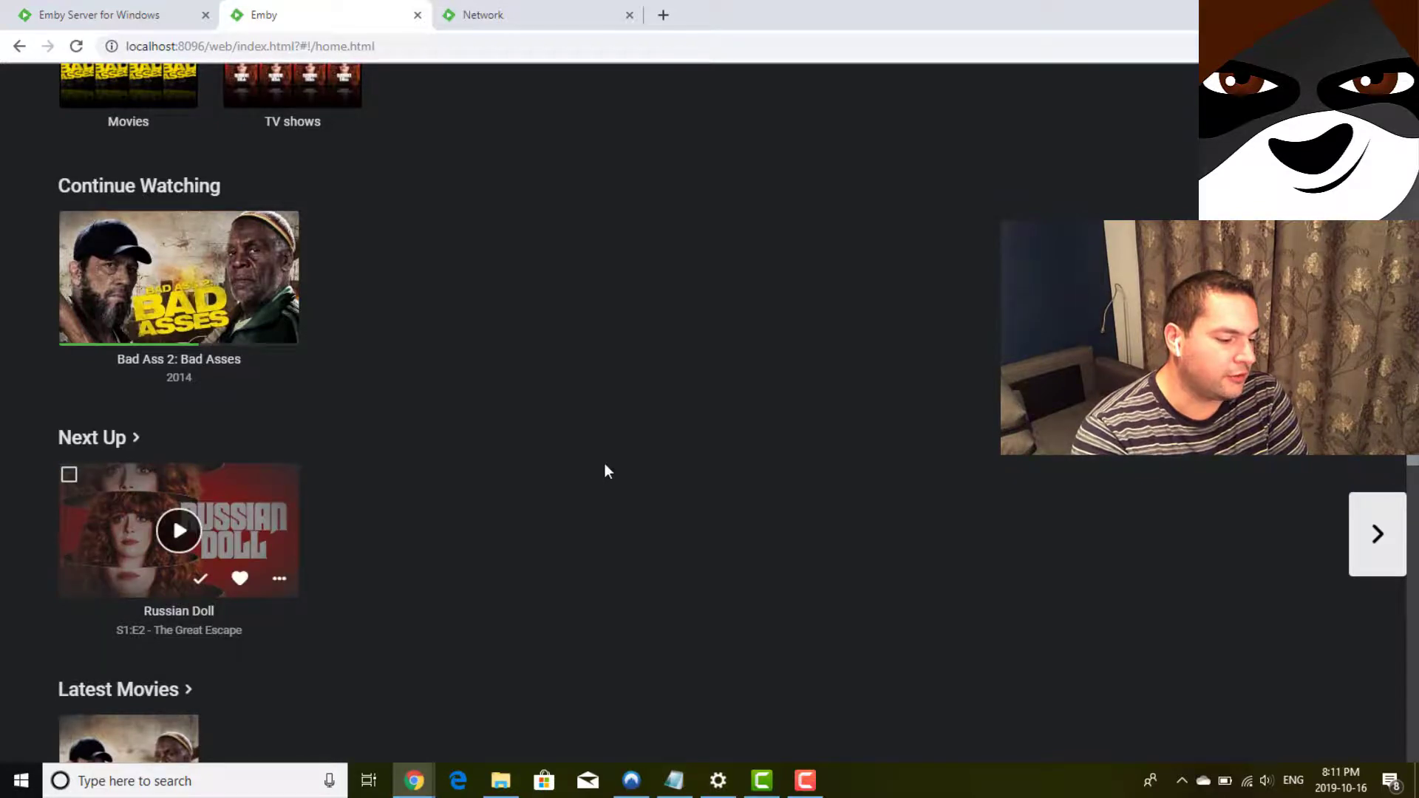
{"action": "scroll", "coordinate": [682, 467], "scroll_direction": "down", "scroll_amount": 3}
{"action": "scroll", "coordinate": [683, 463], "scroll_direction": "up", "scroll_amount": 6}
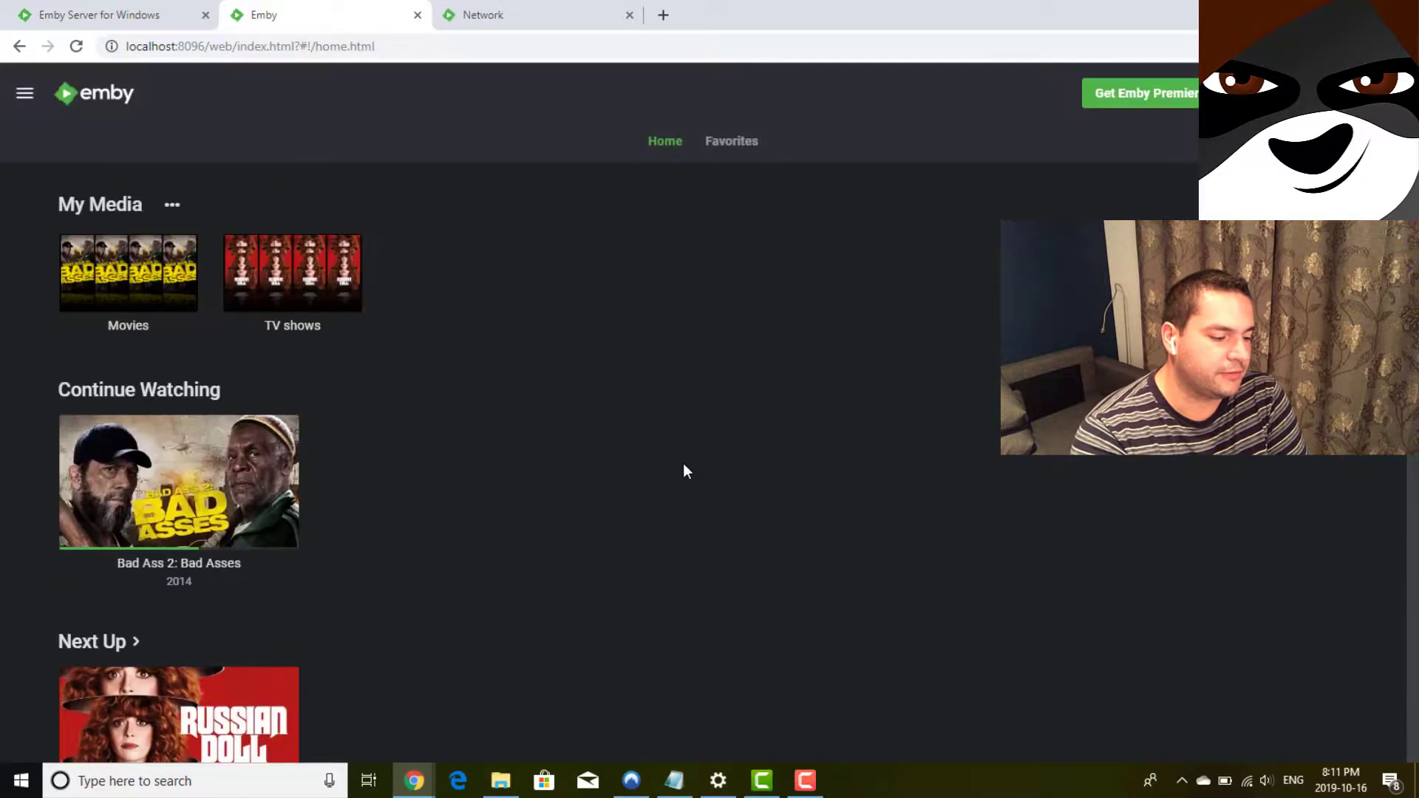
{"action": "scroll", "coordinate": [683, 463], "scroll_direction": "down", "scroll_amount": 11}
{"action": "scroll", "coordinate": [683, 463], "scroll_direction": "up", "scroll_amount": 11}
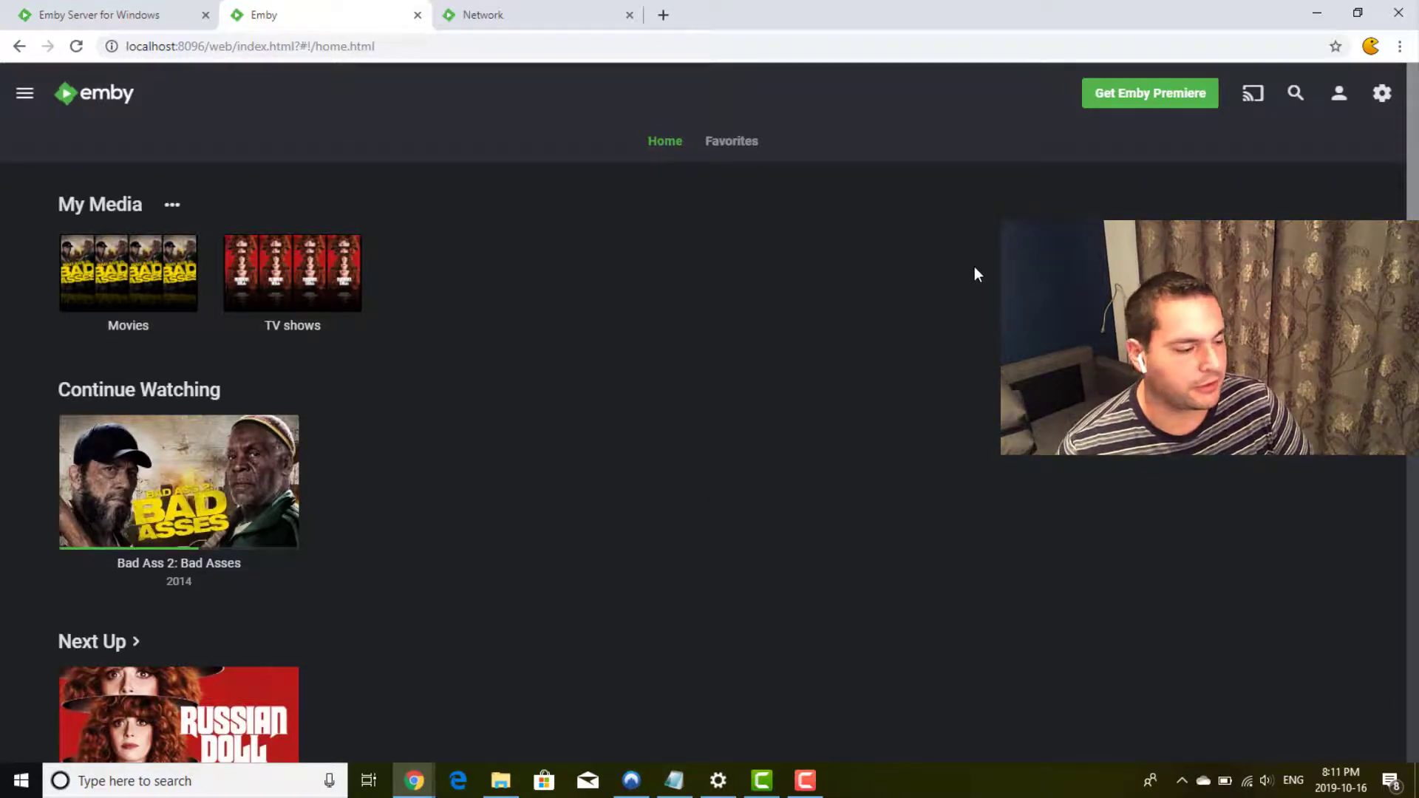
Open the server's Network settings page from the management dashboard.
{"action": "left_click", "coordinate": [1382, 94]}
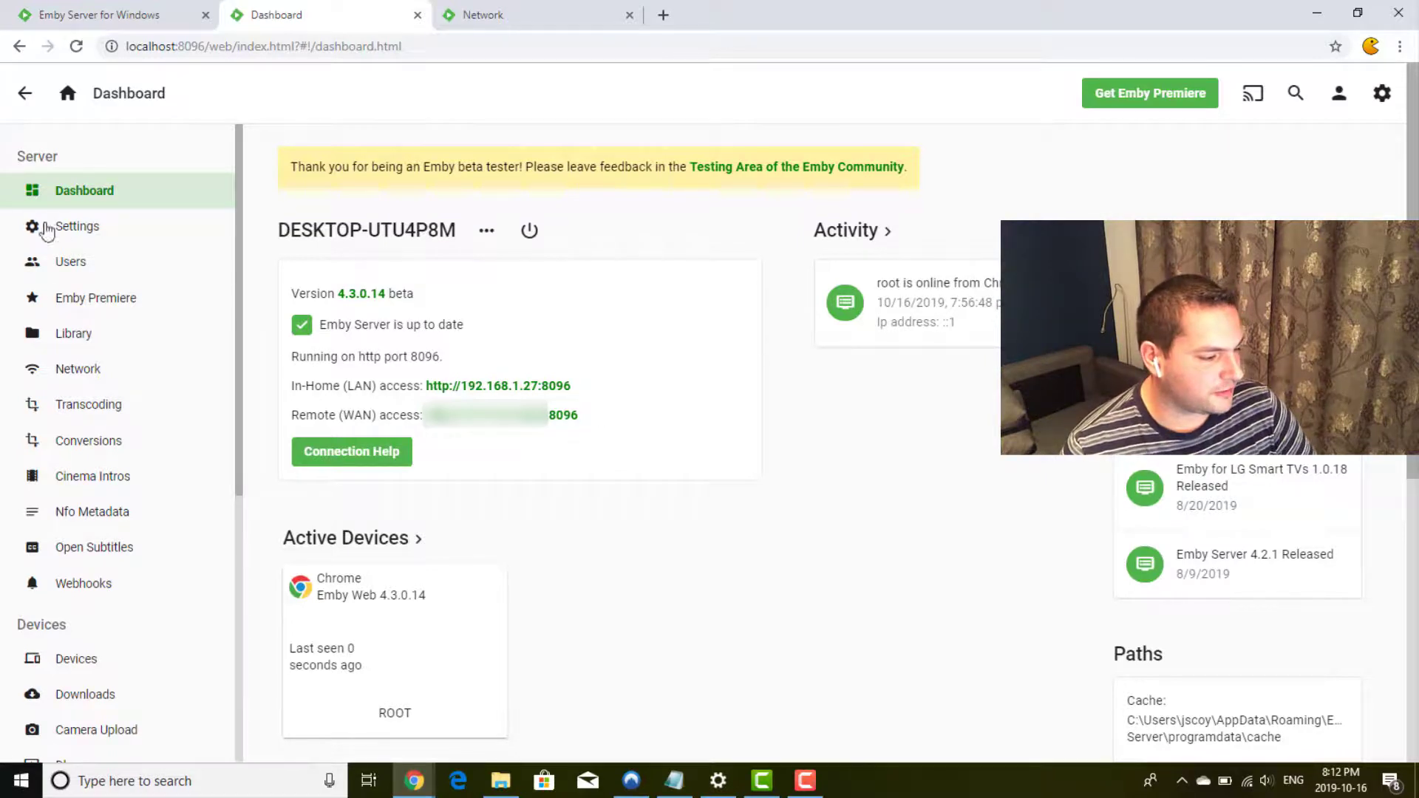
{"action": "left_click", "coordinate": [92, 231]}
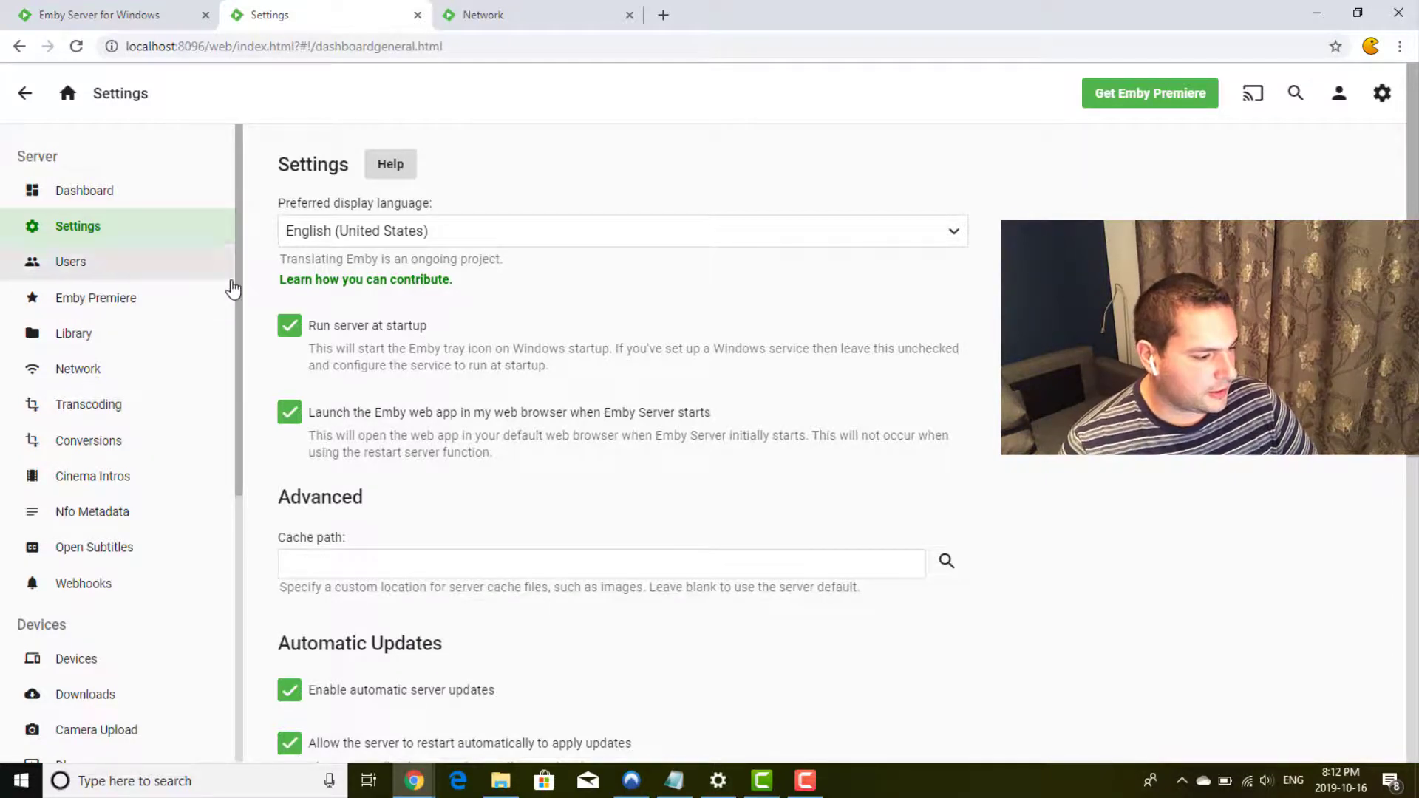
{"action": "left_click", "coordinate": [103, 383]}
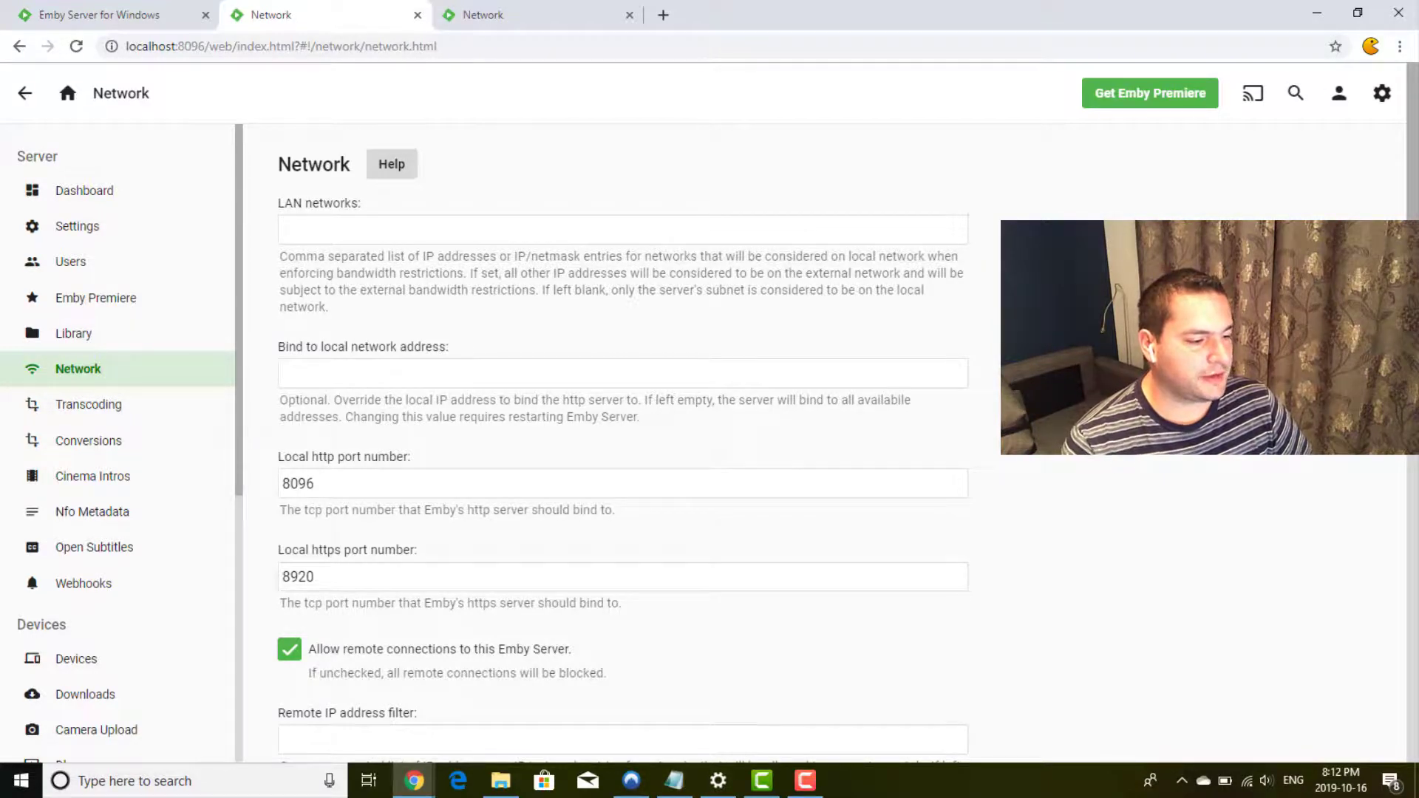
Set the LAN networks entry to 192.168.1.0/24.
{"action": "left_click", "coordinate": [801, 233]}
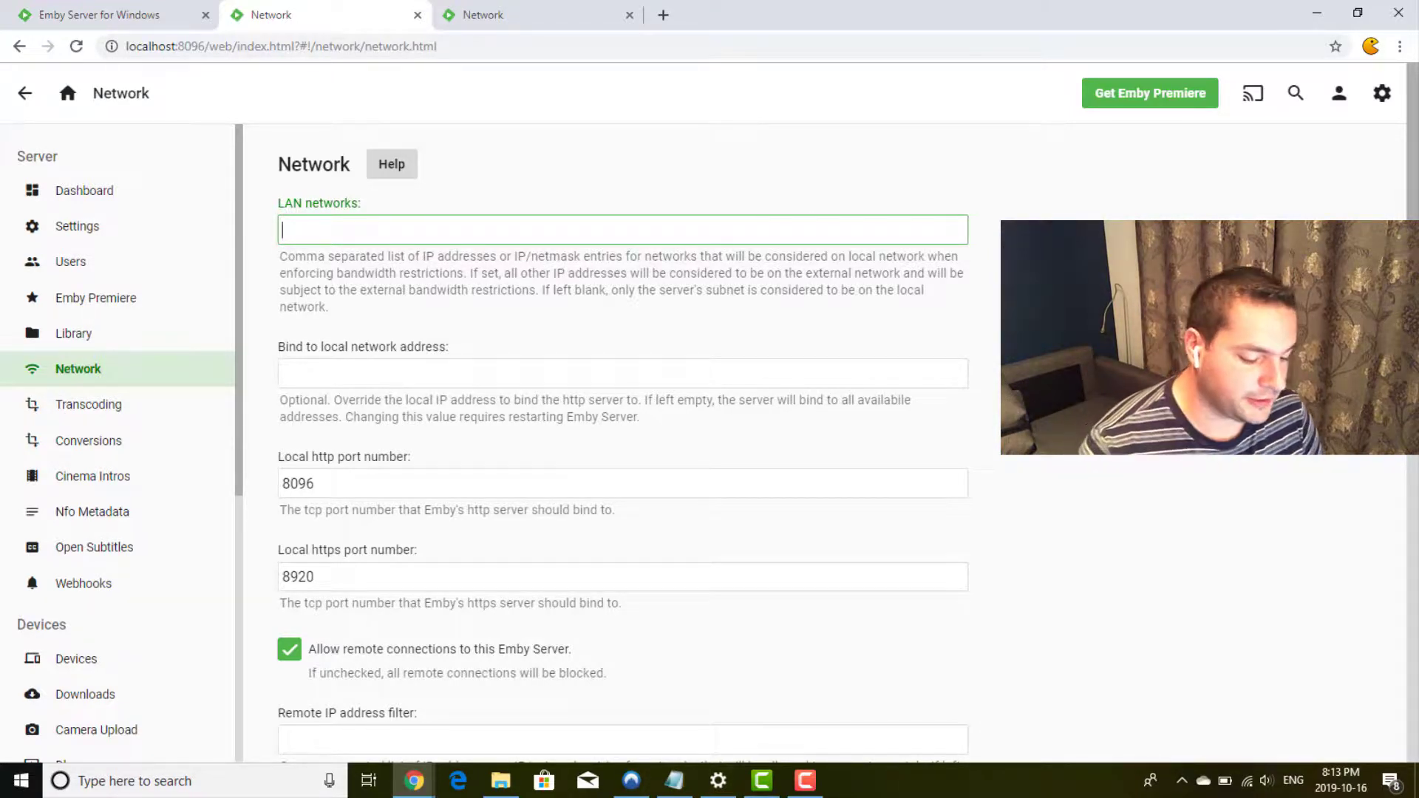
{"action": "type", "text": "192.168."}
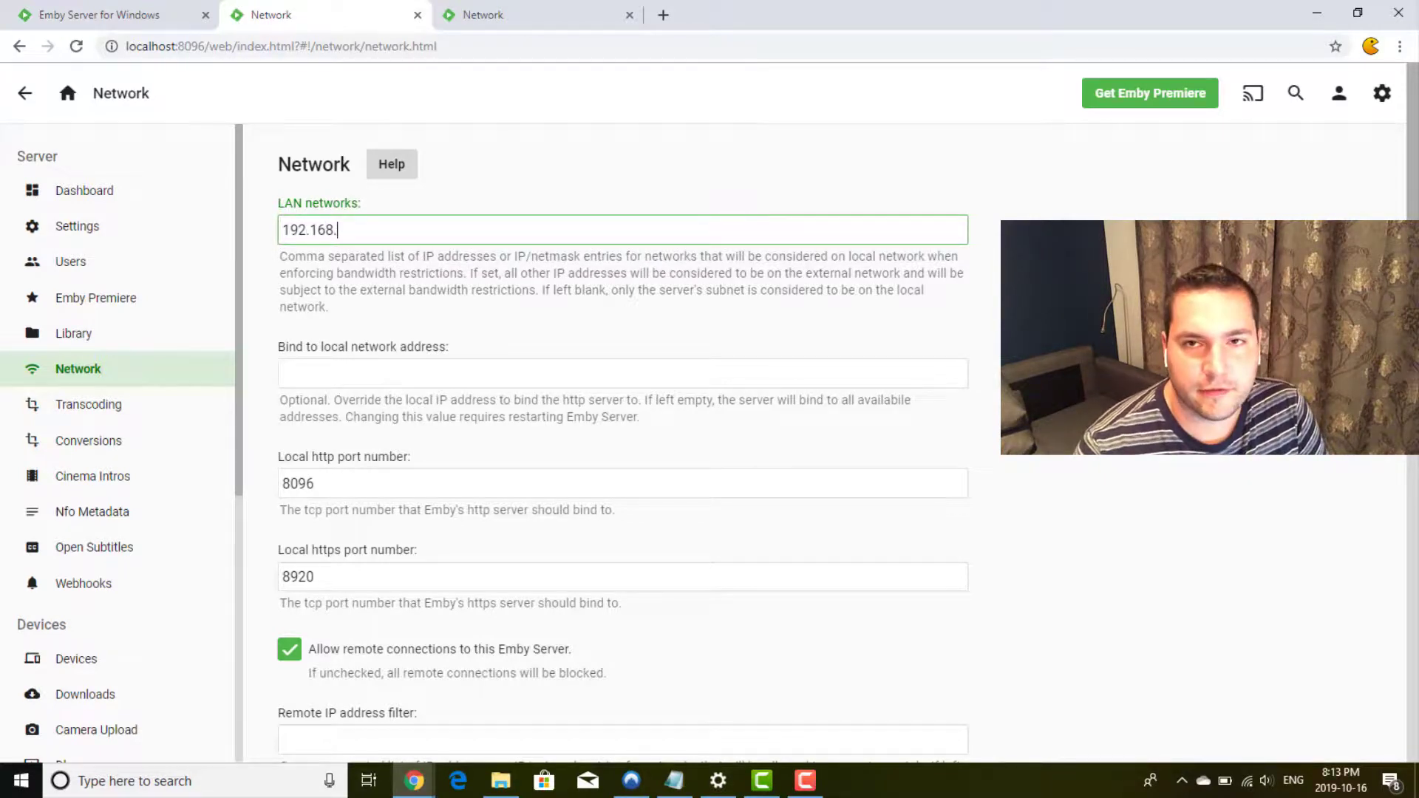
{"action": "type", "text": "1."}
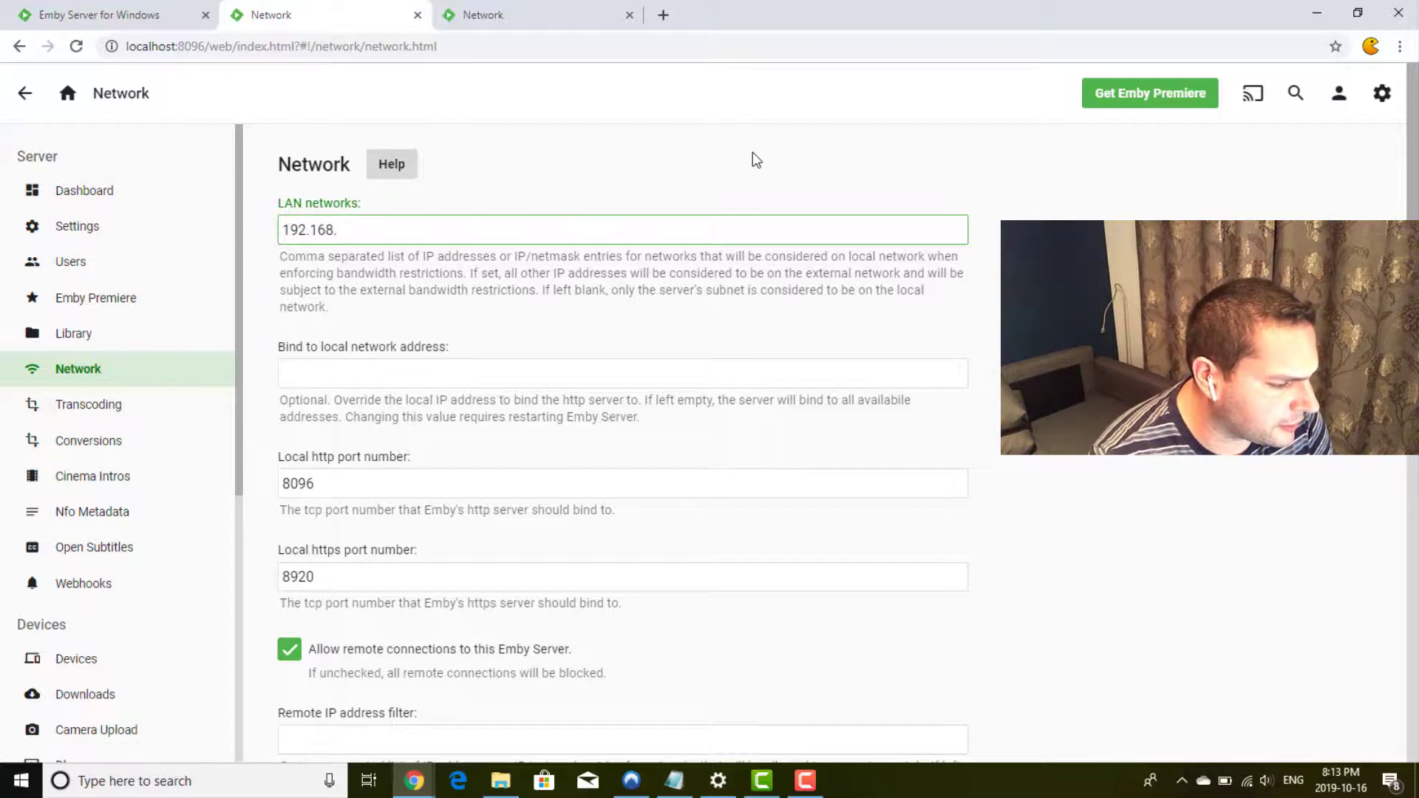
{"action": "type", "text": "0."}
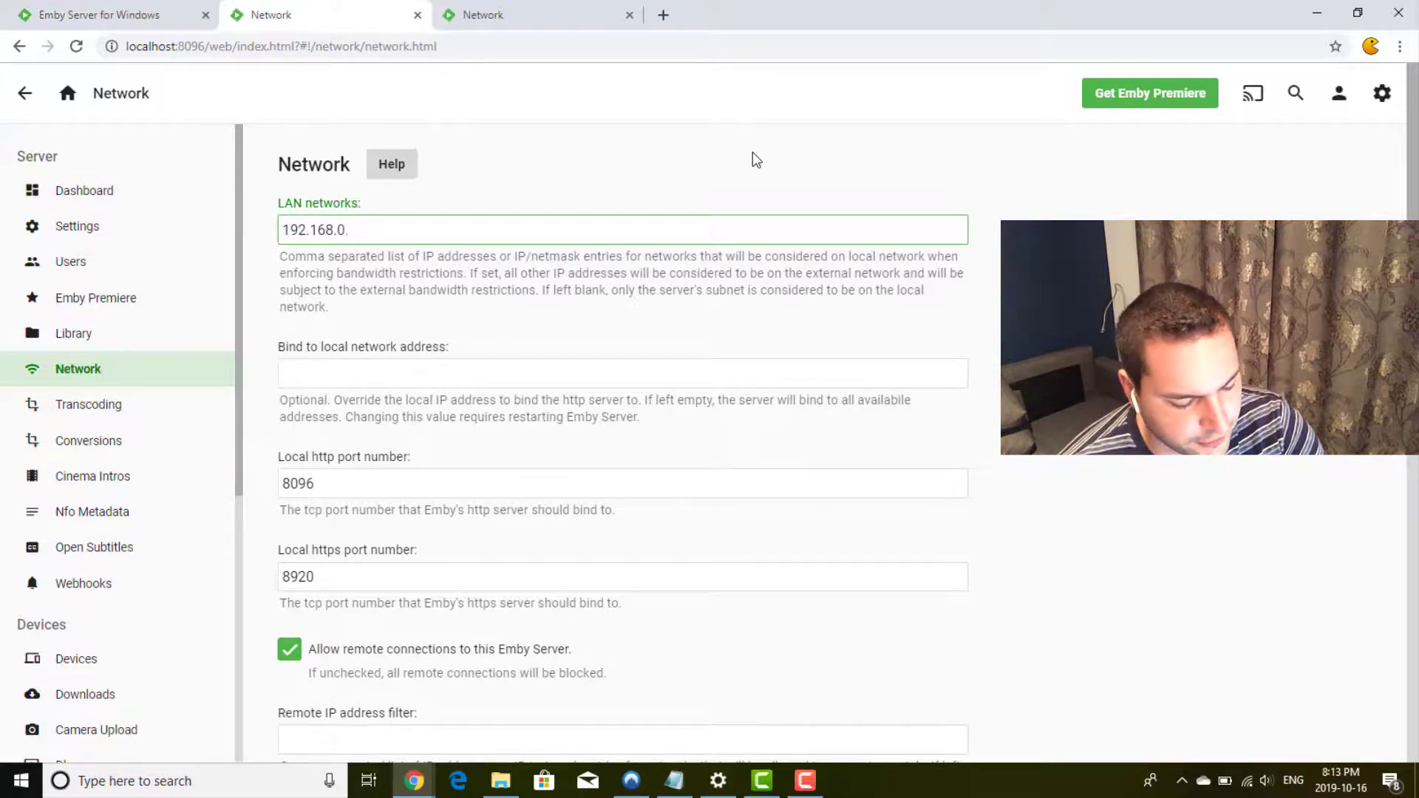
{"action": "type", "text": "1"}
{"action": "key", "text": "BackSpace"}
{"action": "key", "text": "BackSpace"}
{"action": "key", "text": "BackSpace"}
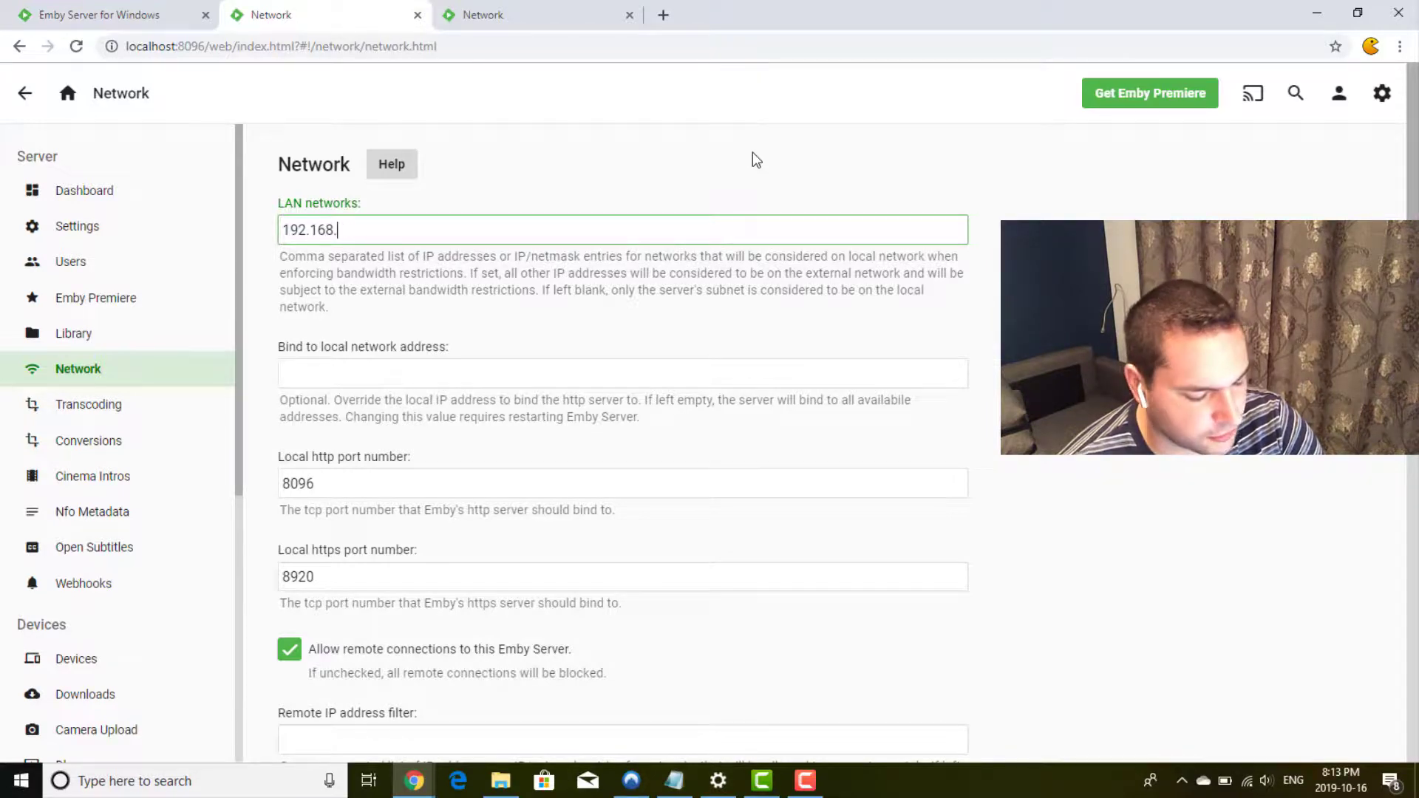
{"action": "type", "text": "1.0"}
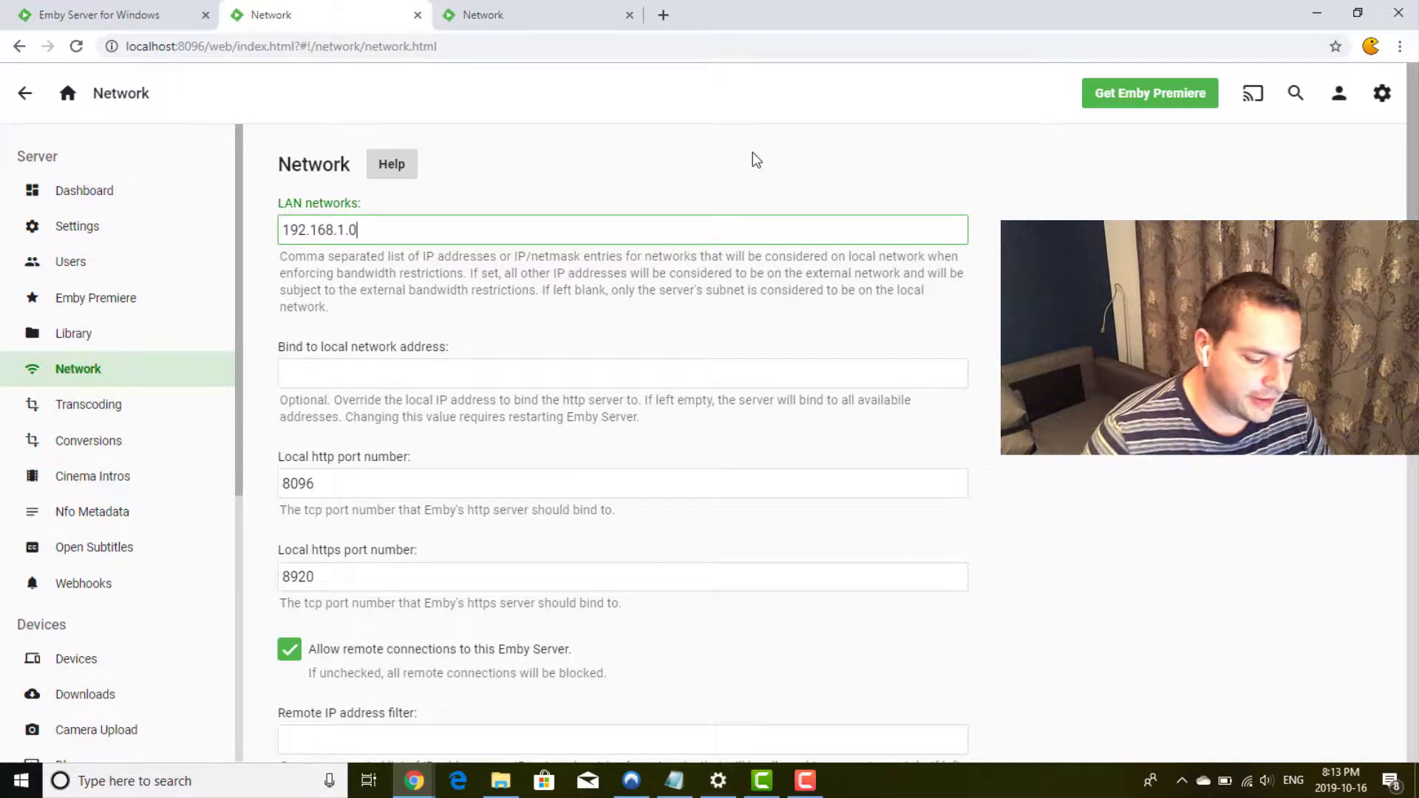
{"action": "type", "text": "/24"}
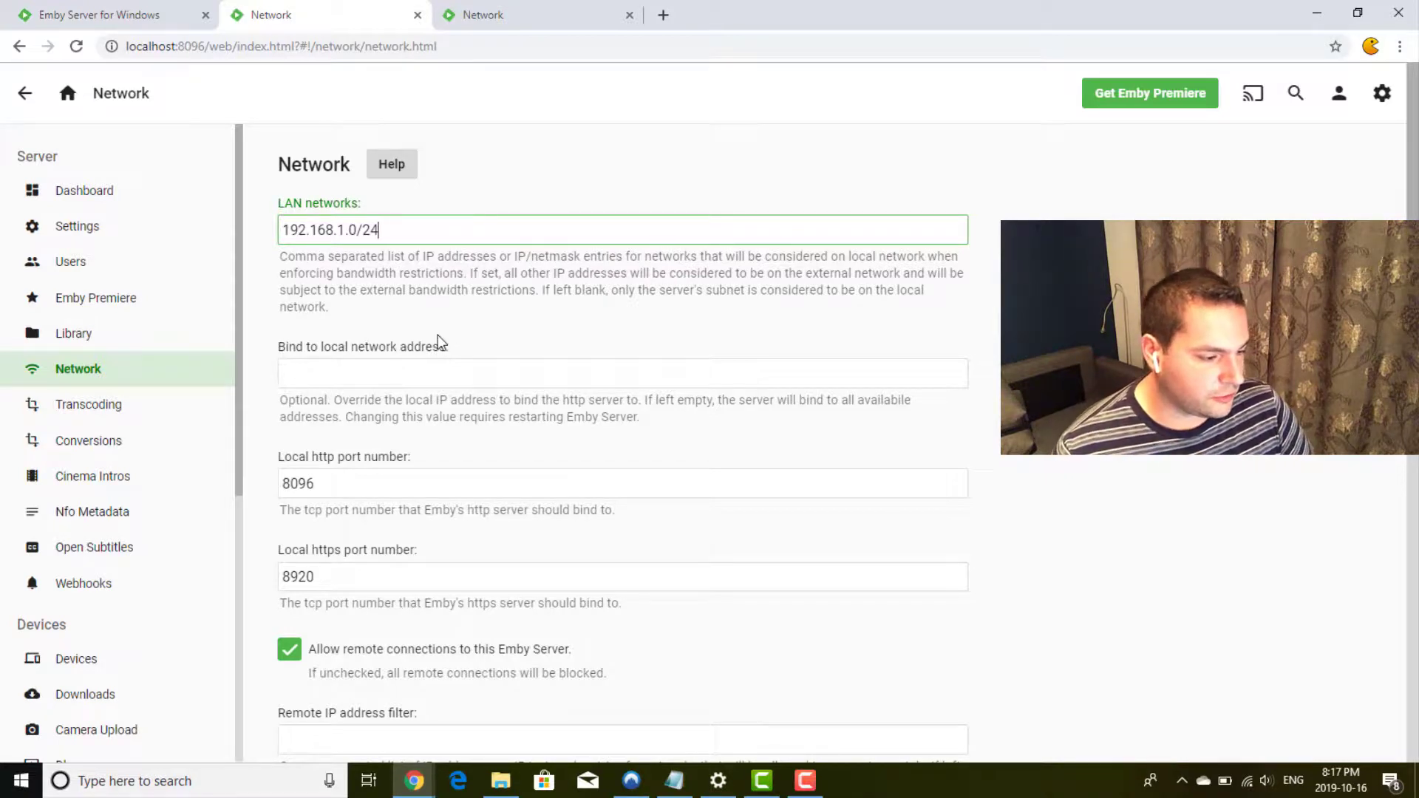
Set the server to bind to the local network address 192.168.1.8.
{"action": "left_click", "coordinate": [500, 364]}
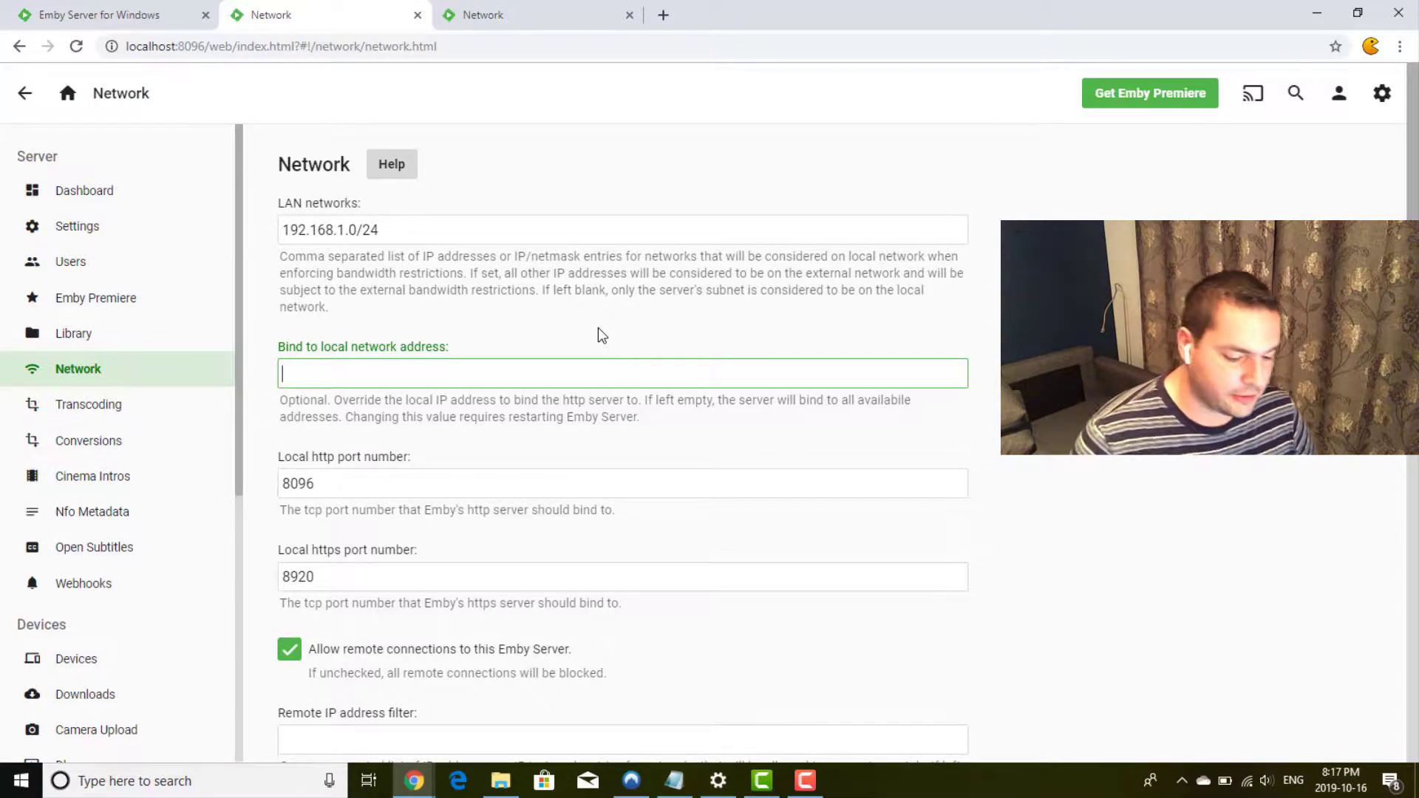
{"action": "type", "text": "192.168."}
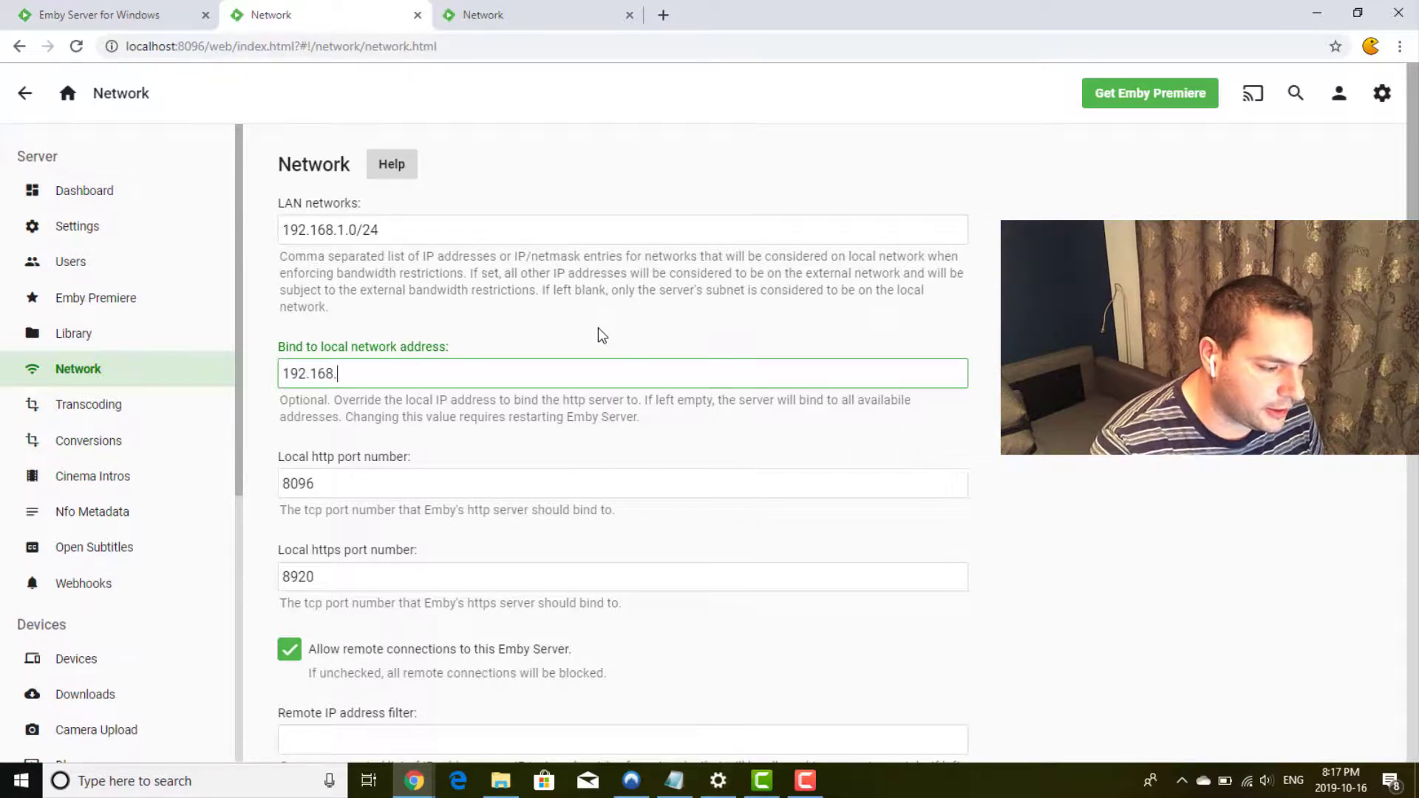
{"action": "type", "text": "1."}
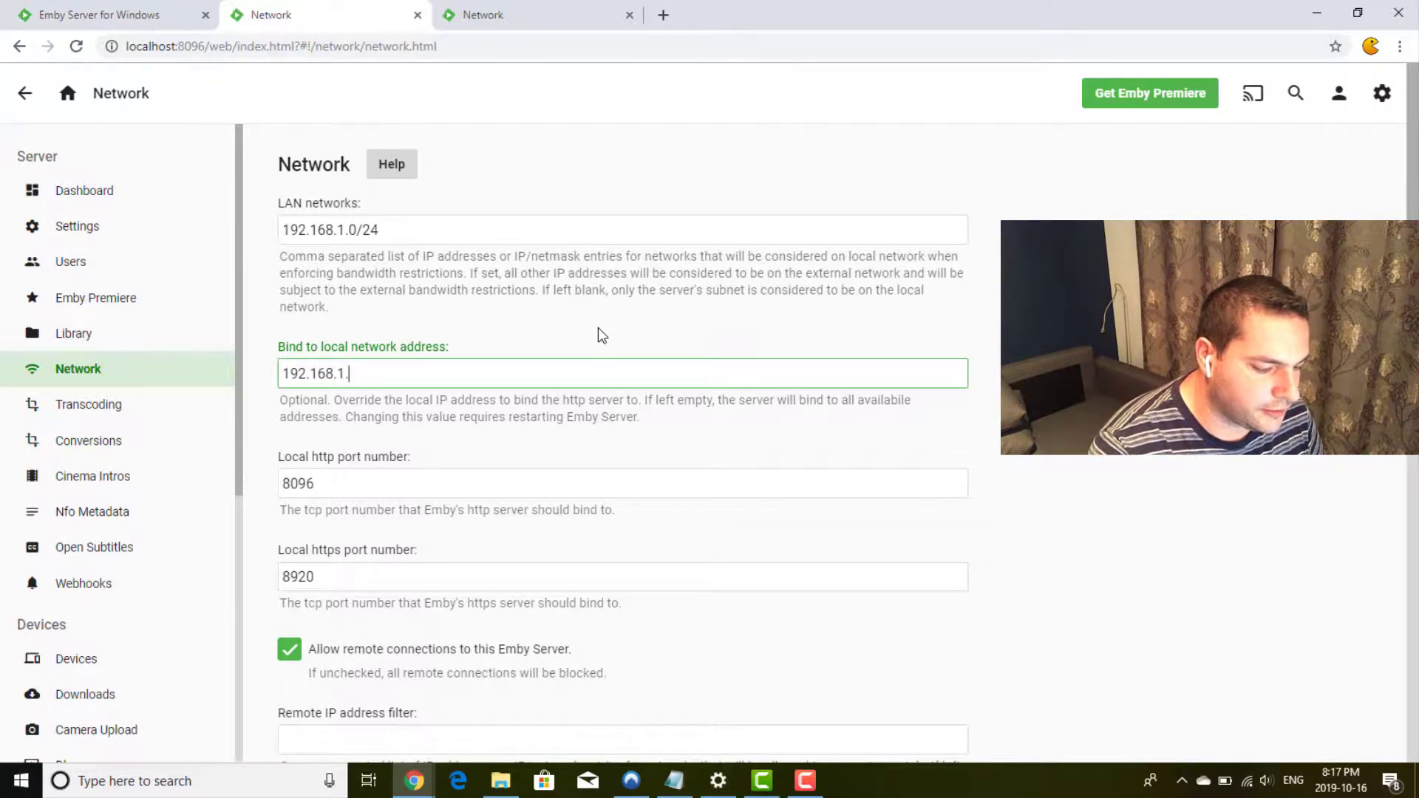
{"action": "type", "text": "8"}
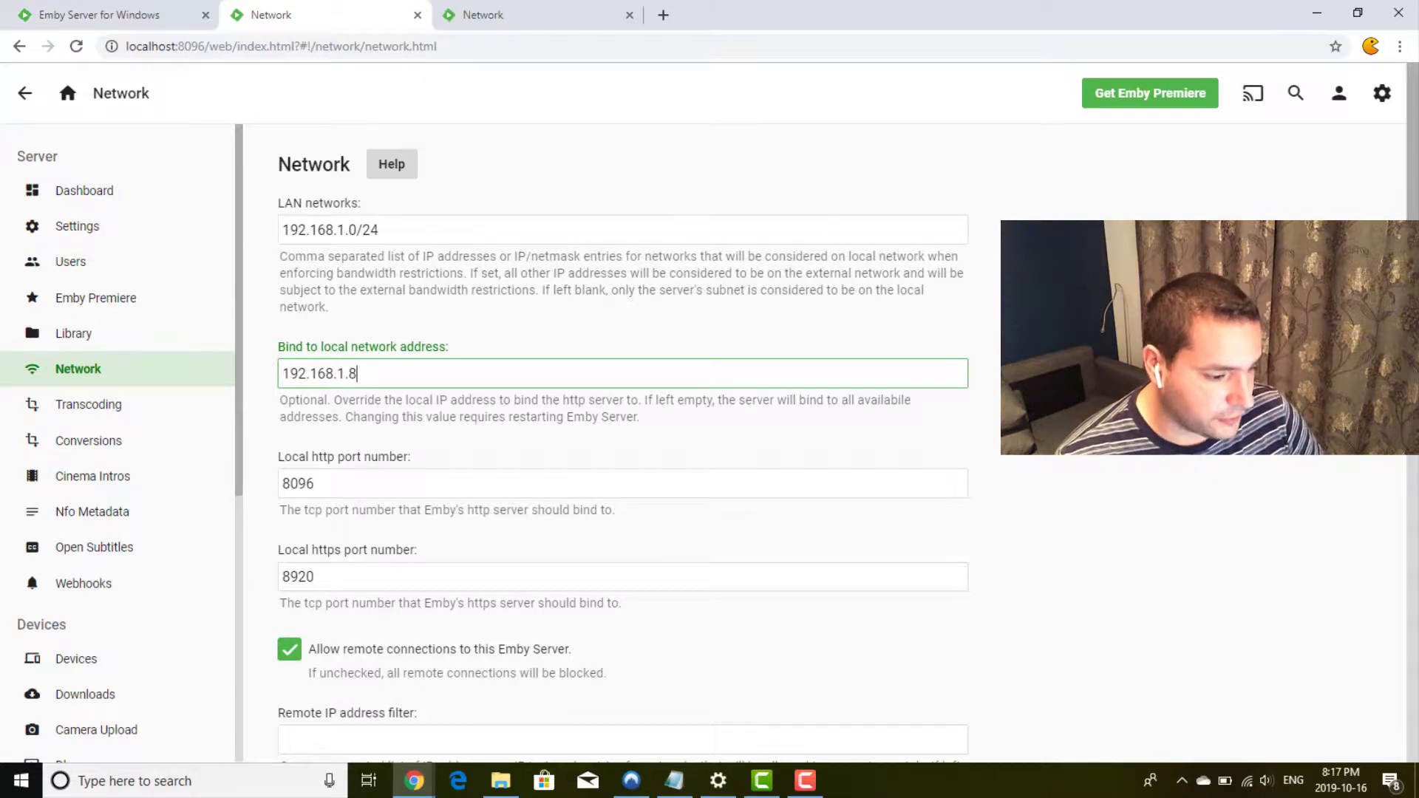
{"action": "left_click", "coordinate": [1071, 266]}
Review the local http and https port numbers together with the bound local network address.
{"action": "scroll", "coordinate": [528, 252], "scroll_direction": "down", "scroll_amount": 3}
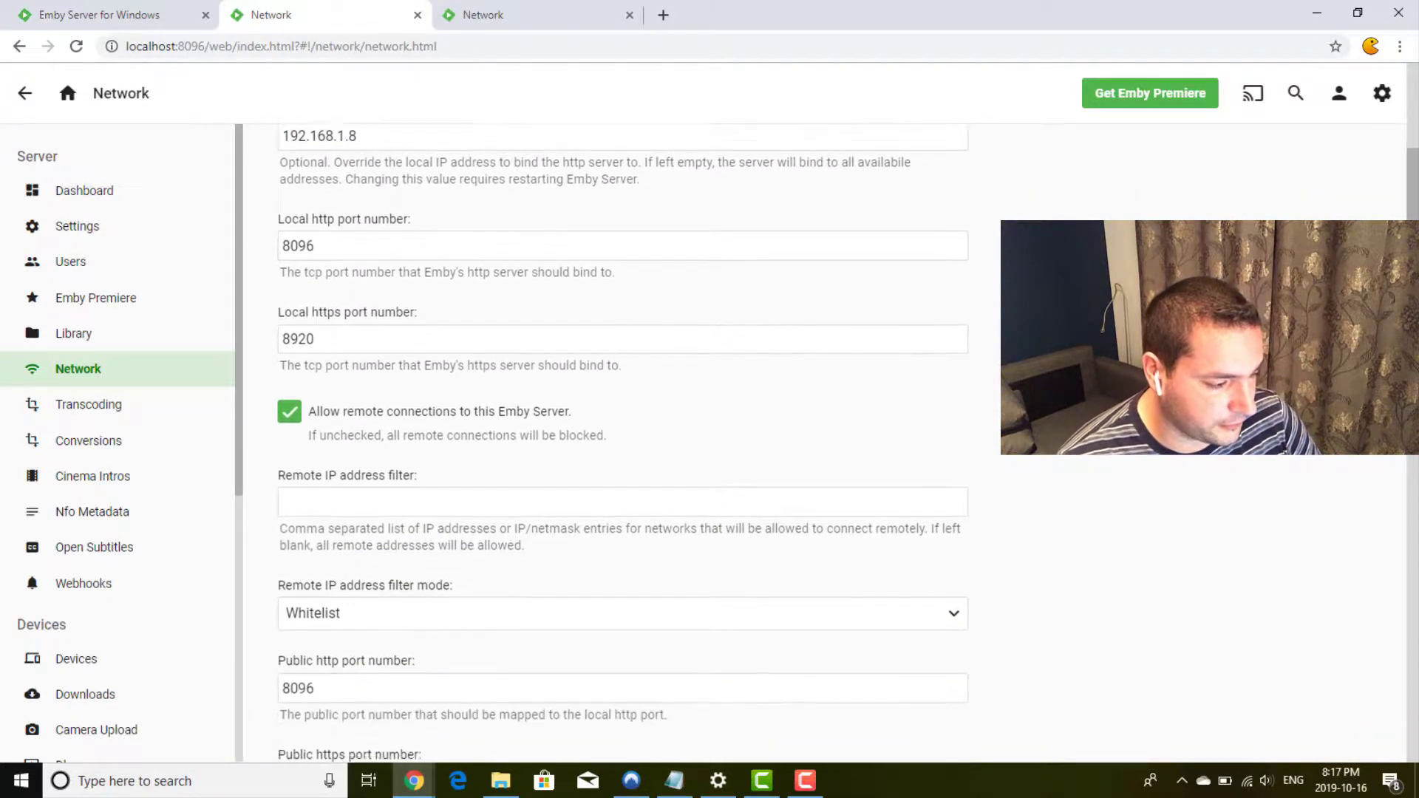
{"action": "left_click", "coordinate": [435, 228]}
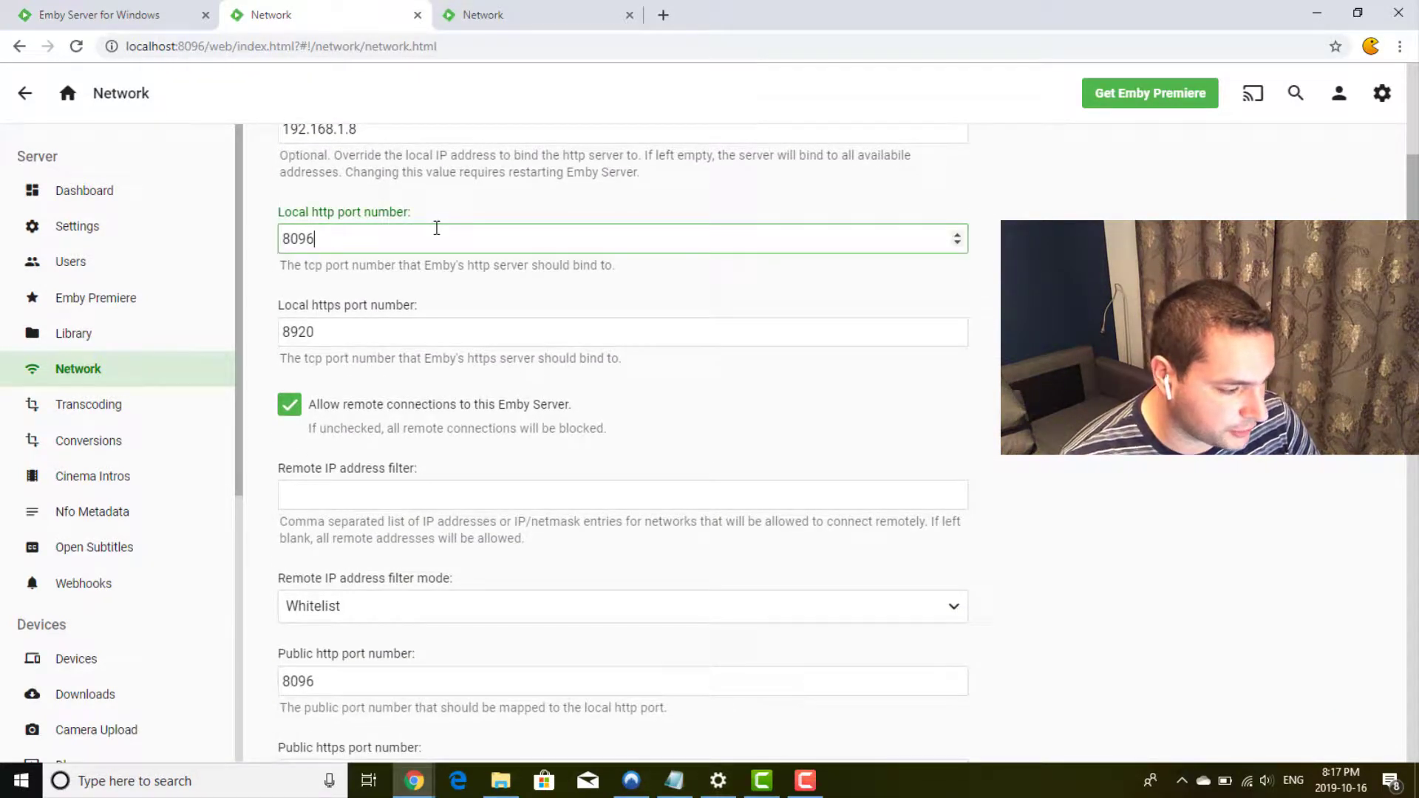
{"action": "left_click", "coordinate": [408, 328]}
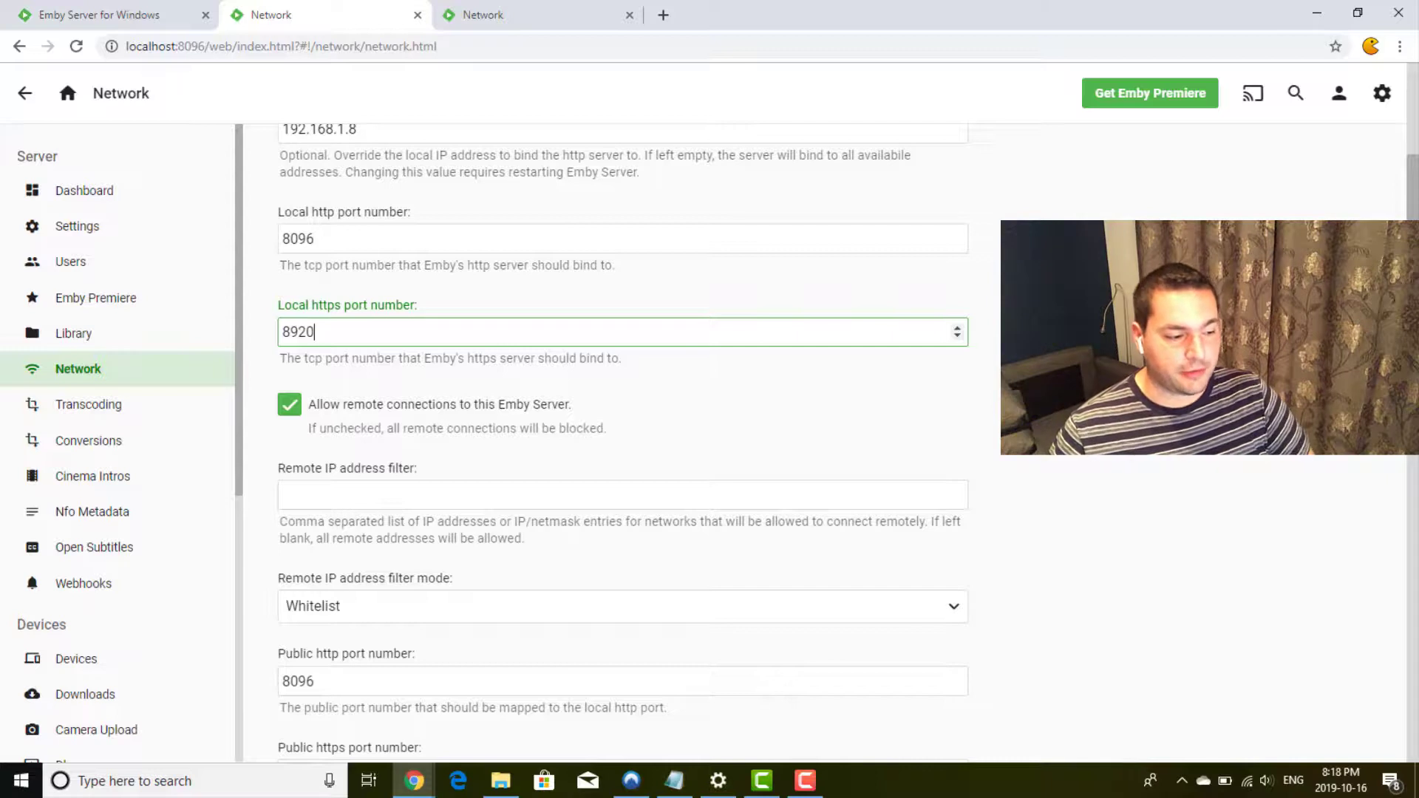
{"action": "scroll", "coordinate": [606, 122], "scroll_direction": "up", "scroll_amount": 1}
{"action": "left_click", "coordinate": [455, 142]}
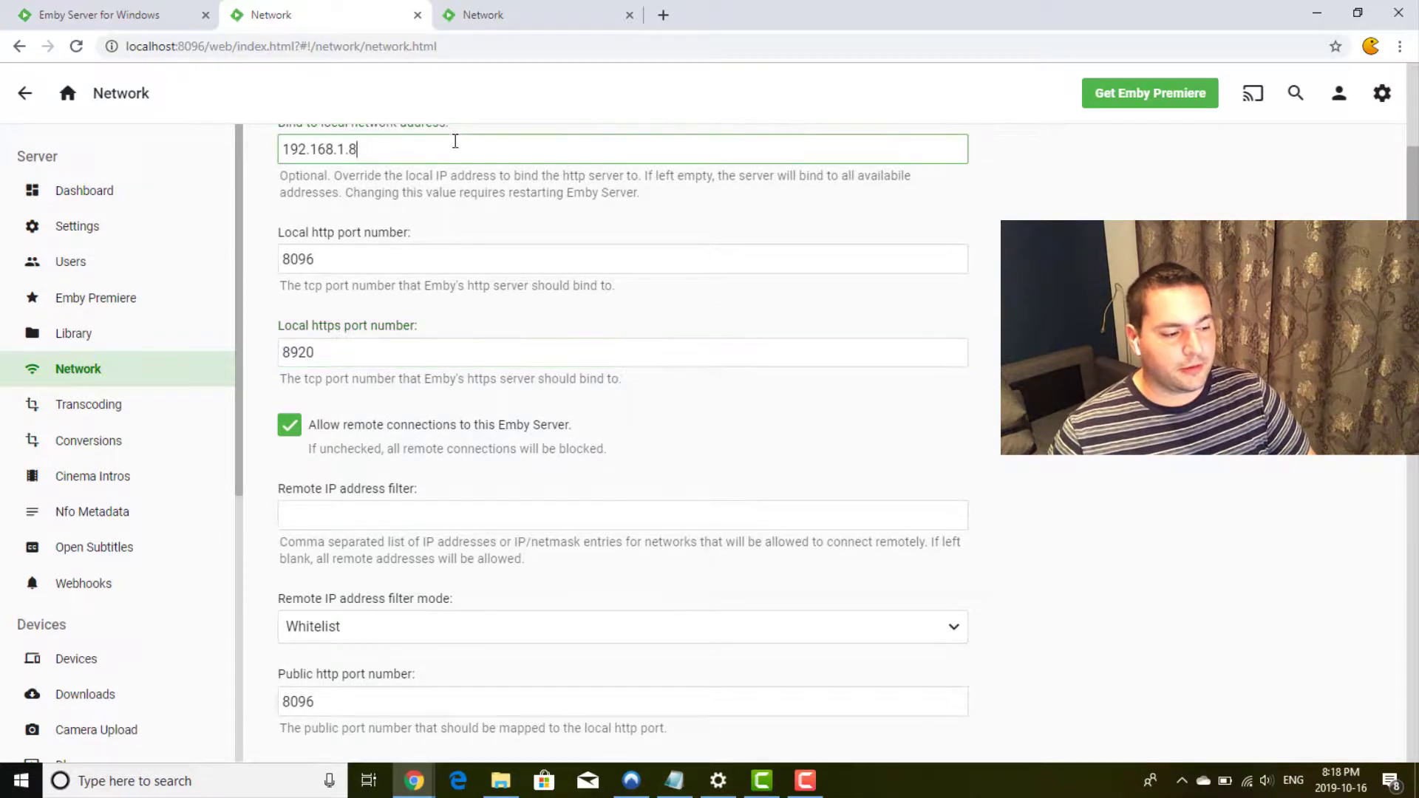
{"action": "double_click", "coordinate": [456, 142]}
{"action": "double_click", "coordinate": [348, 347]}
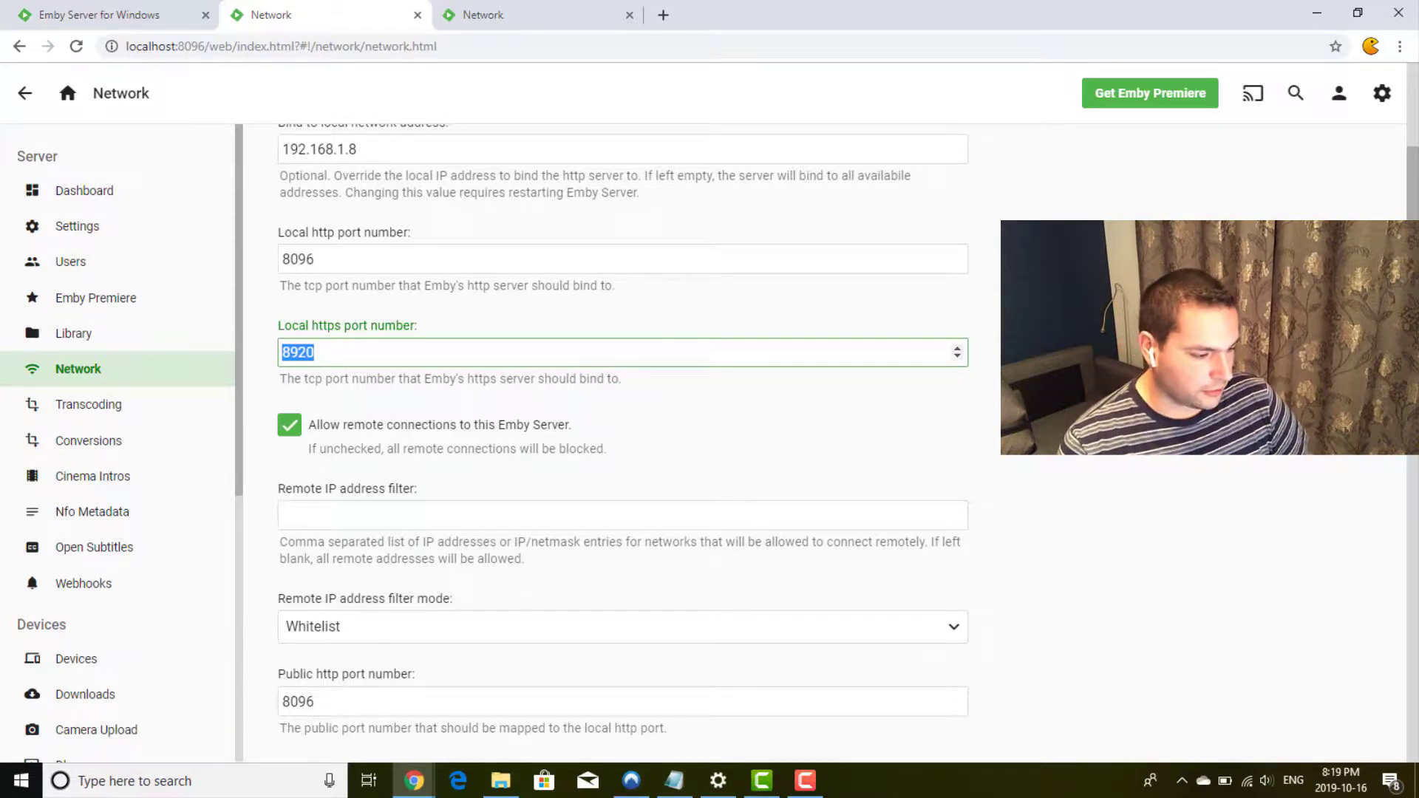
Recheck the LAN networks entry against the remote connection settings further down the page.
{"action": "scroll", "coordinate": [362, 244], "scroll_direction": "down", "scroll_amount": 3}
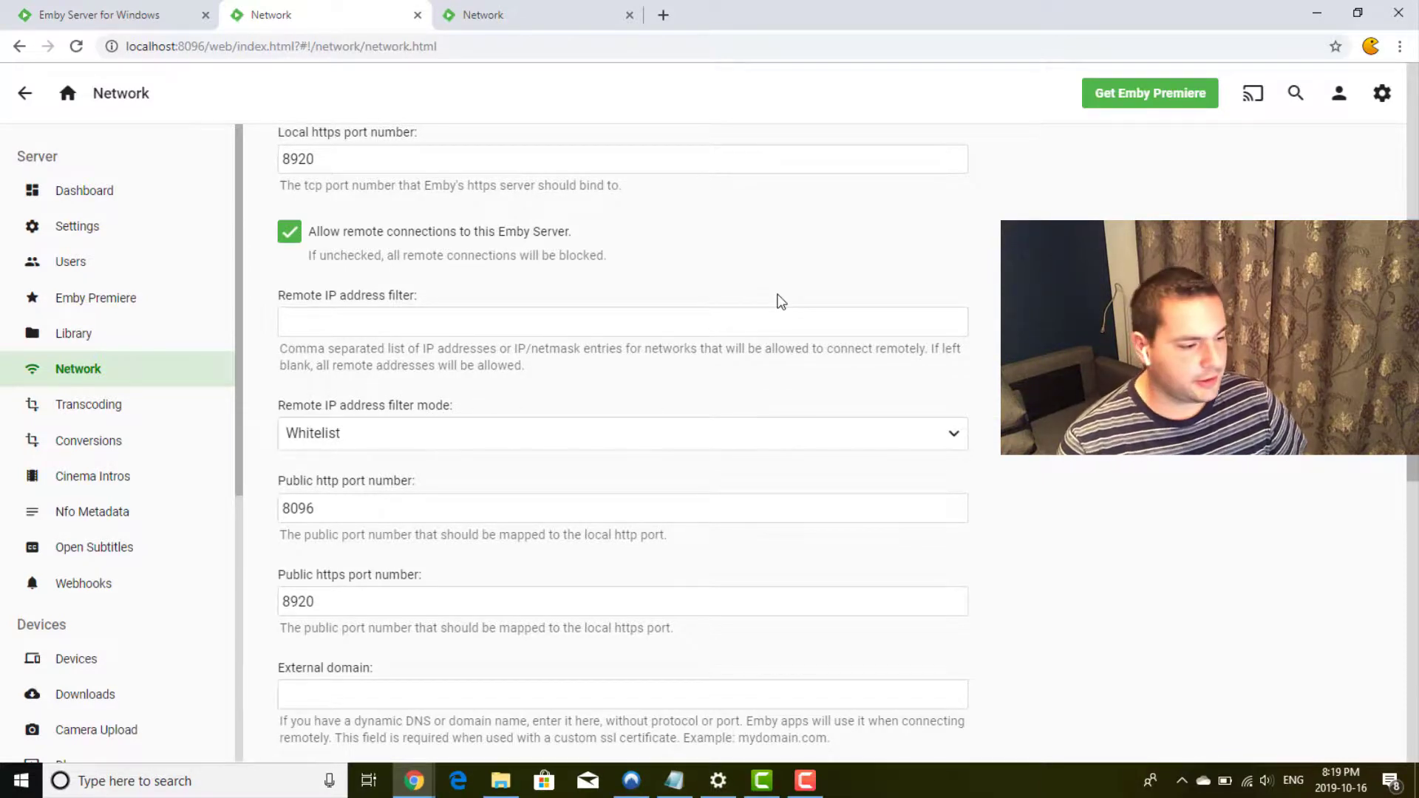
{"action": "scroll", "coordinate": [620, 443], "scroll_direction": "up", "scroll_amount": 5}
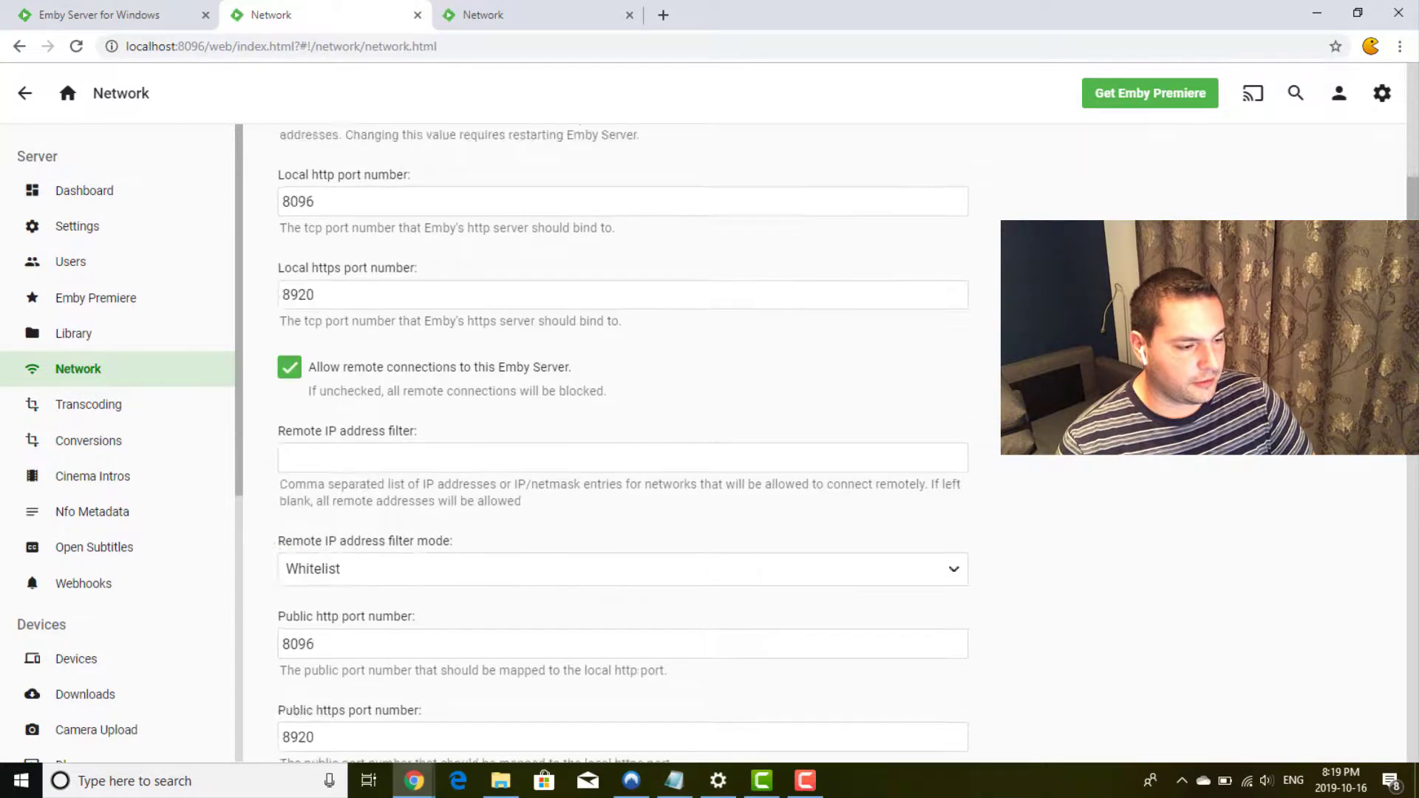
{"action": "scroll", "coordinate": [620, 444], "scroll_direction": "down", "scroll_amount": 1}
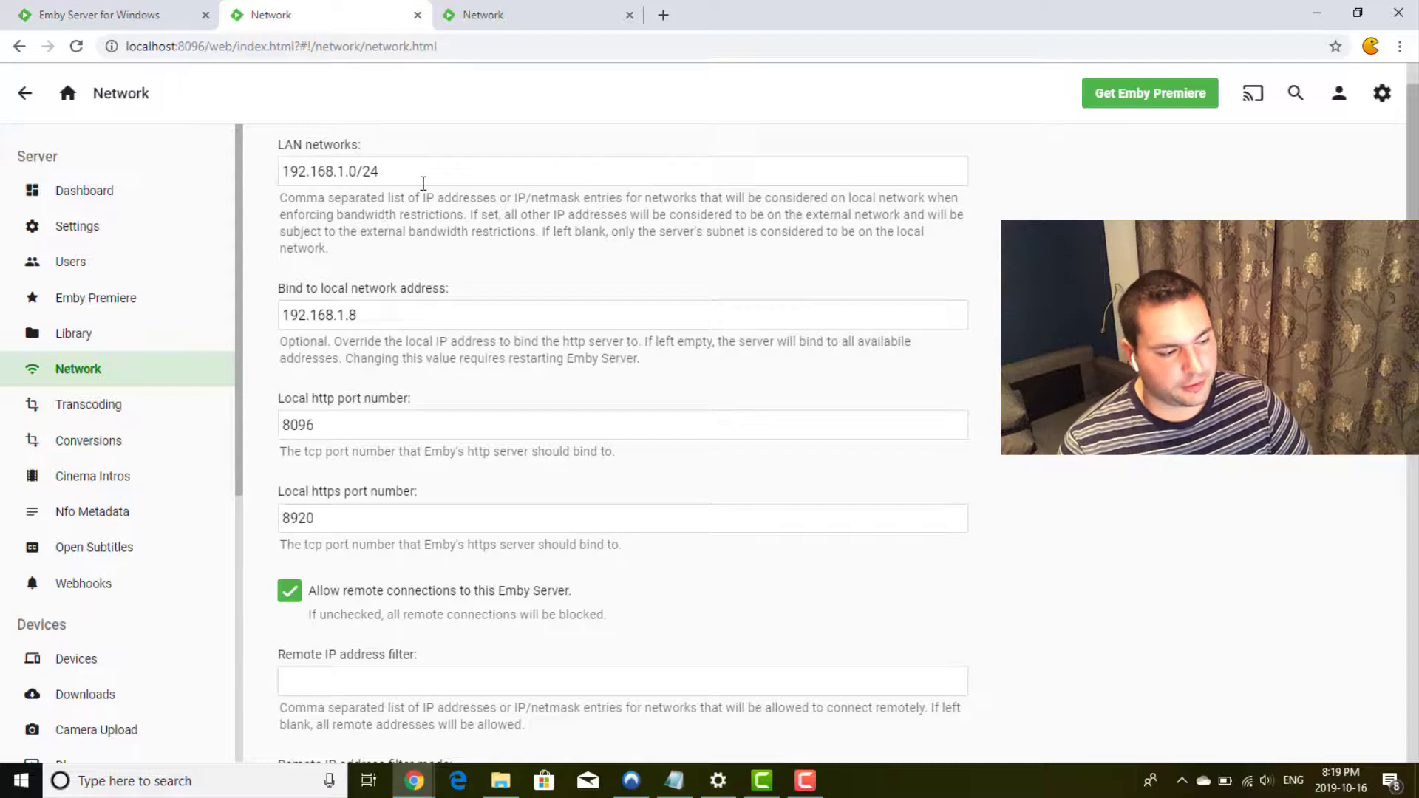
{"action": "left_click_drag", "start_coordinate": [282, 171], "coordinate": [474, 164]}
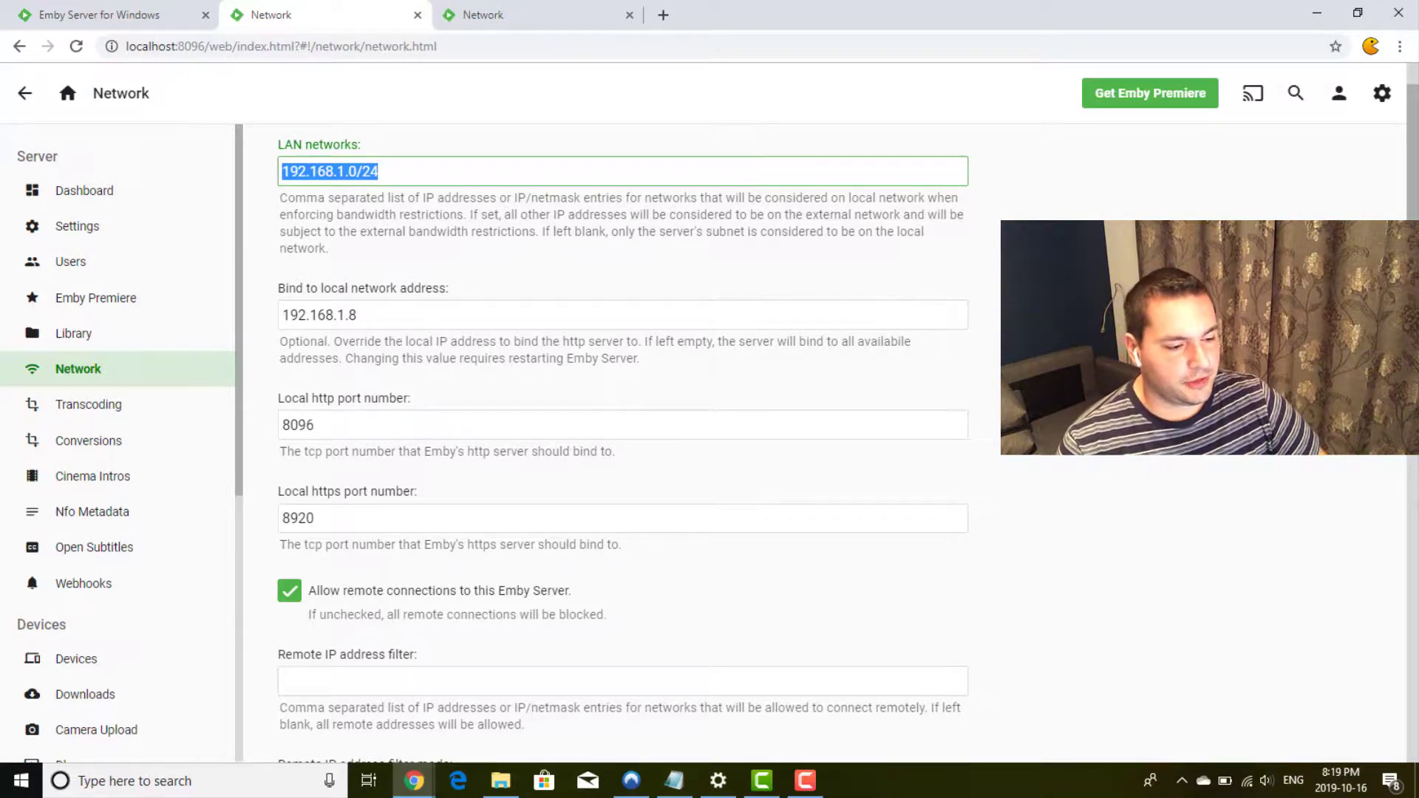
{"action": "left_click", "coordinate": [1057, 281]}
Examine the remote IP address filter and the options available for its filter mode.
{"action": "scroll", "coordinate": [1057, 281], "scroll_direction": "down", "scroll_amount": 6}
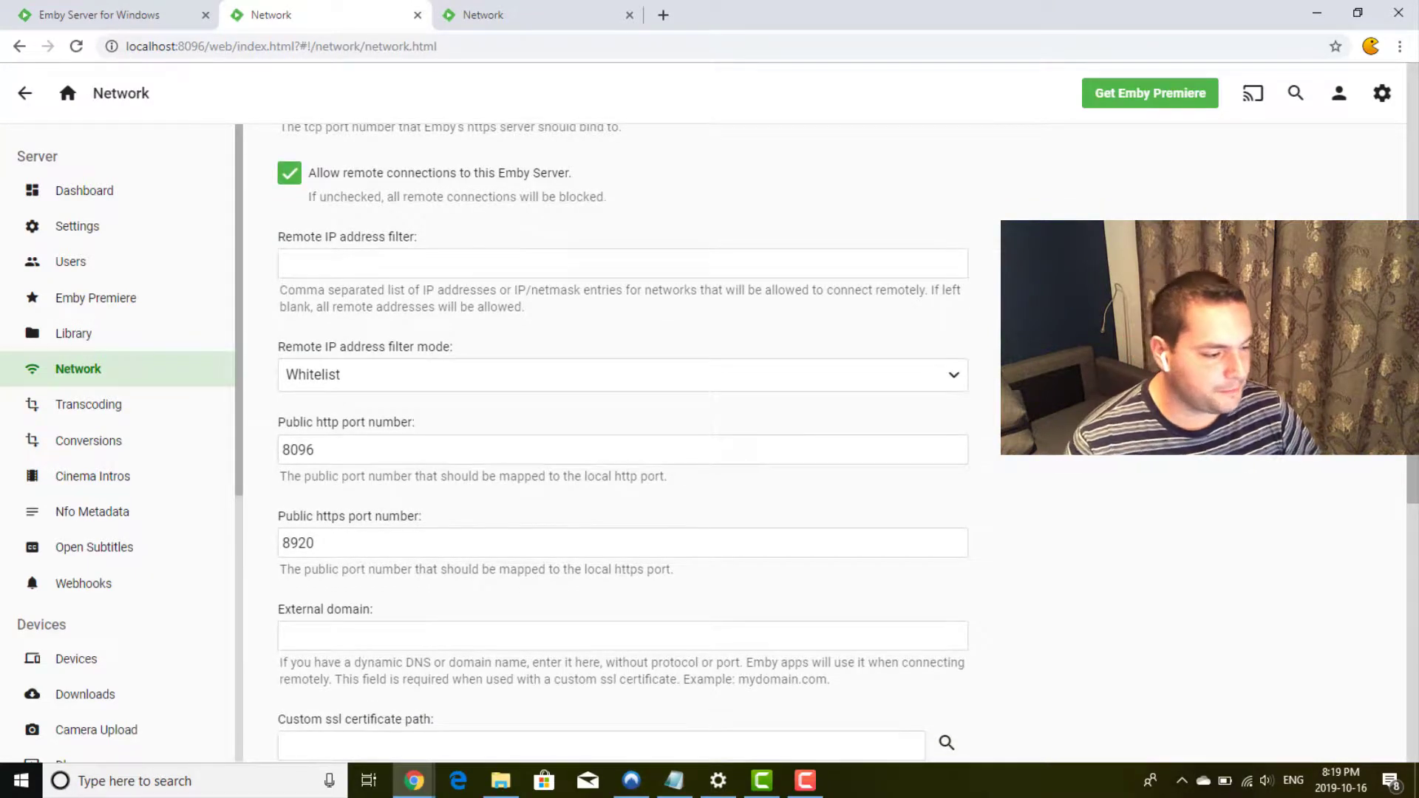
{"action": "left_click", "coordinate": [841, 274]}
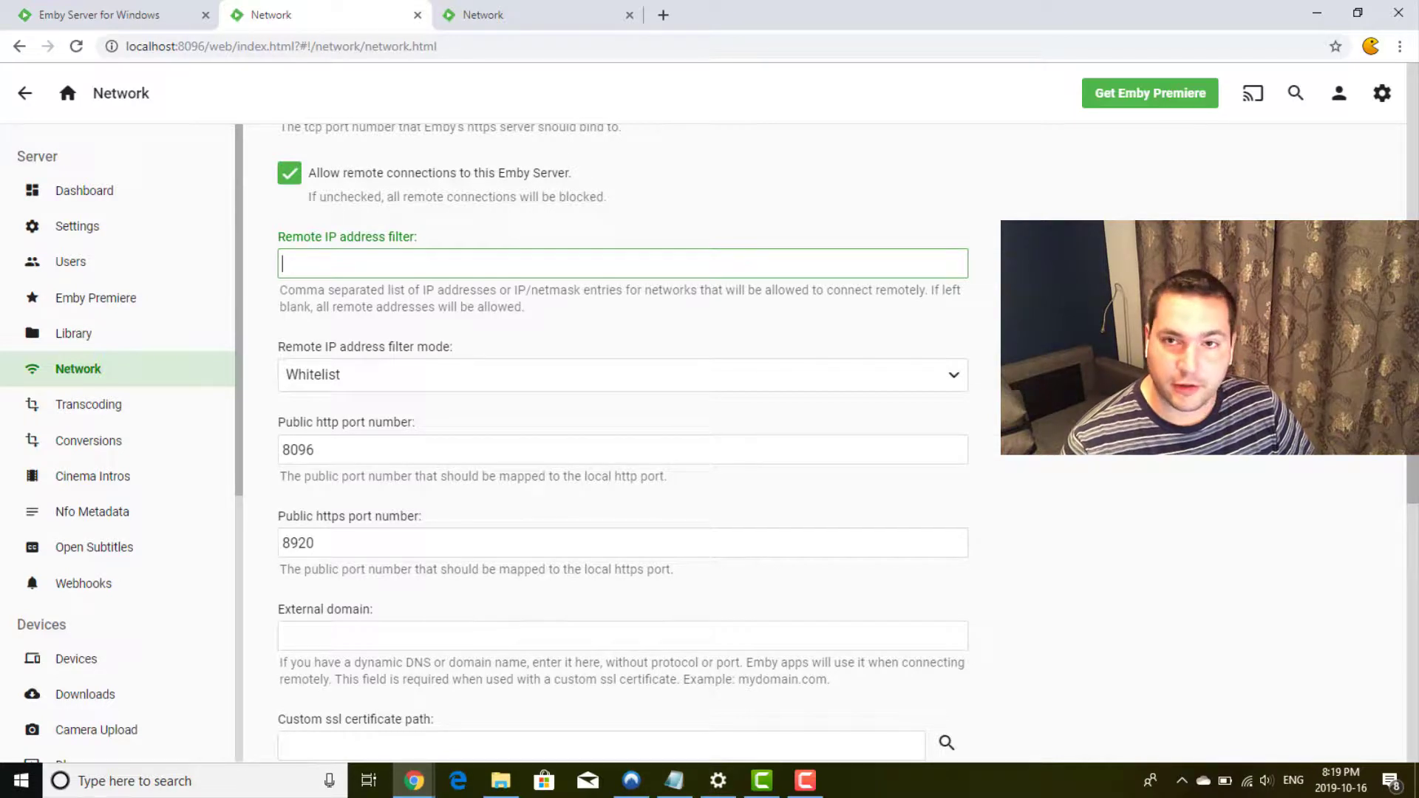
{"action": "left_click", "coordinate": [925, 365]}
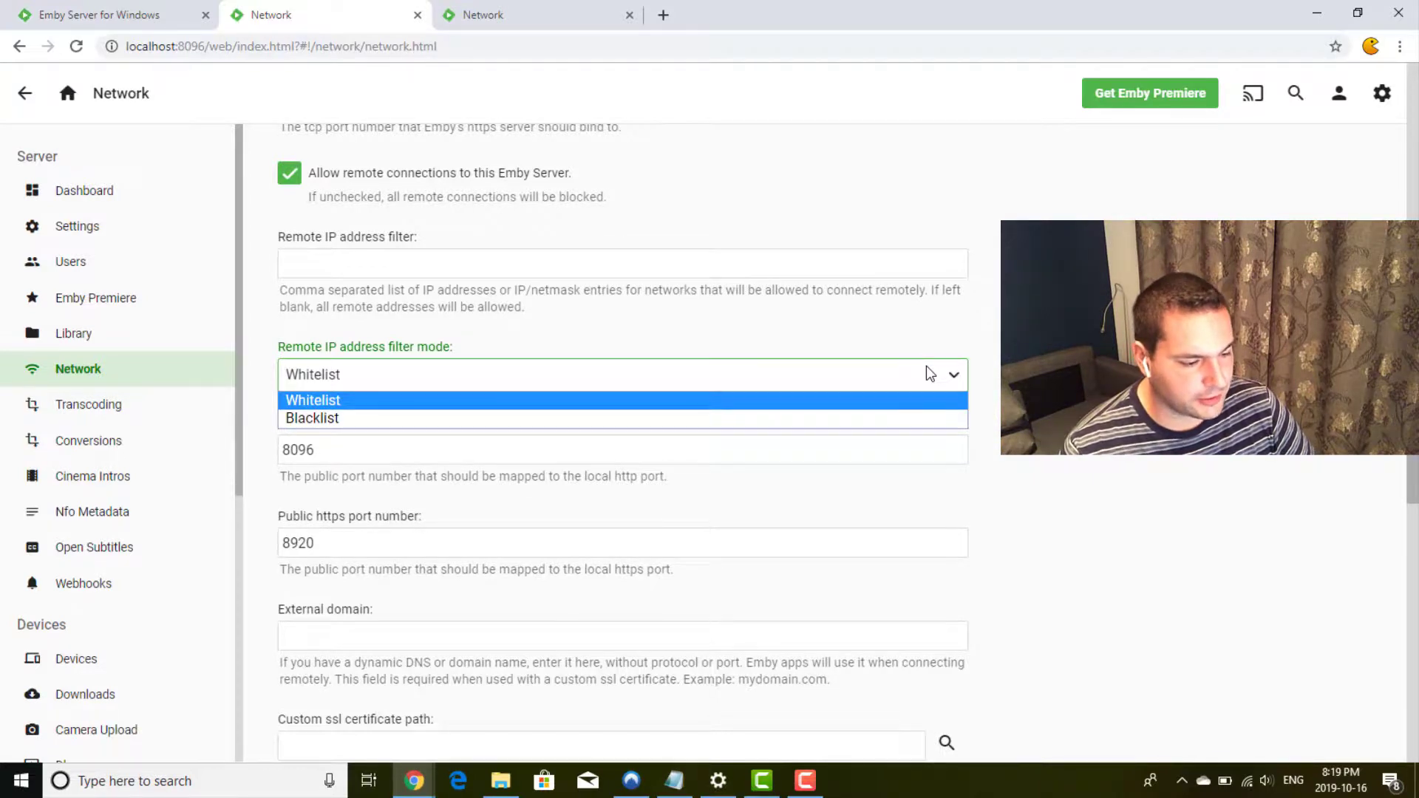
{"action": "left_click", "coordinate": [935, 366]}
{"action": "left_click", "coordinate": [991, 358]}
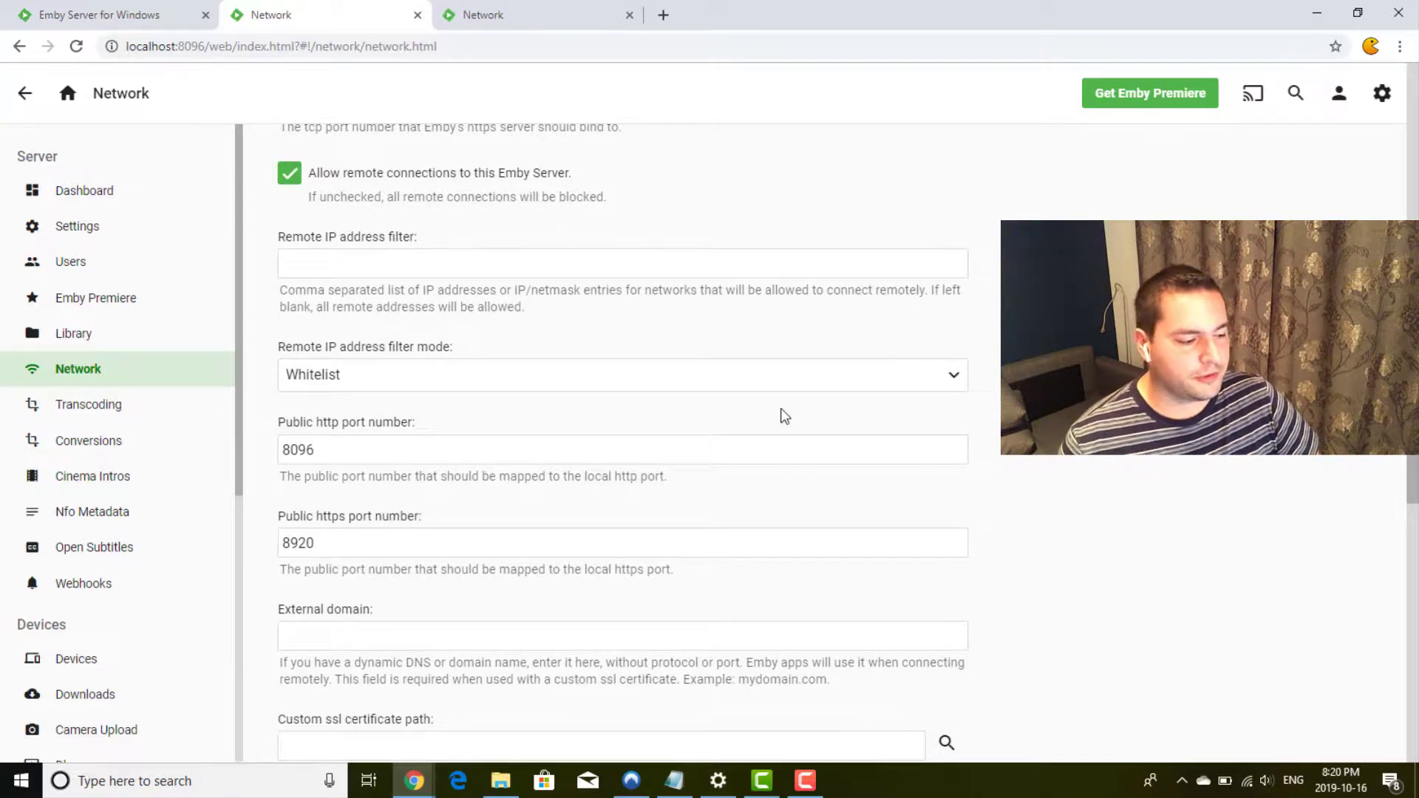
{"action": "right_click", "coordinate": [1073, 379]}
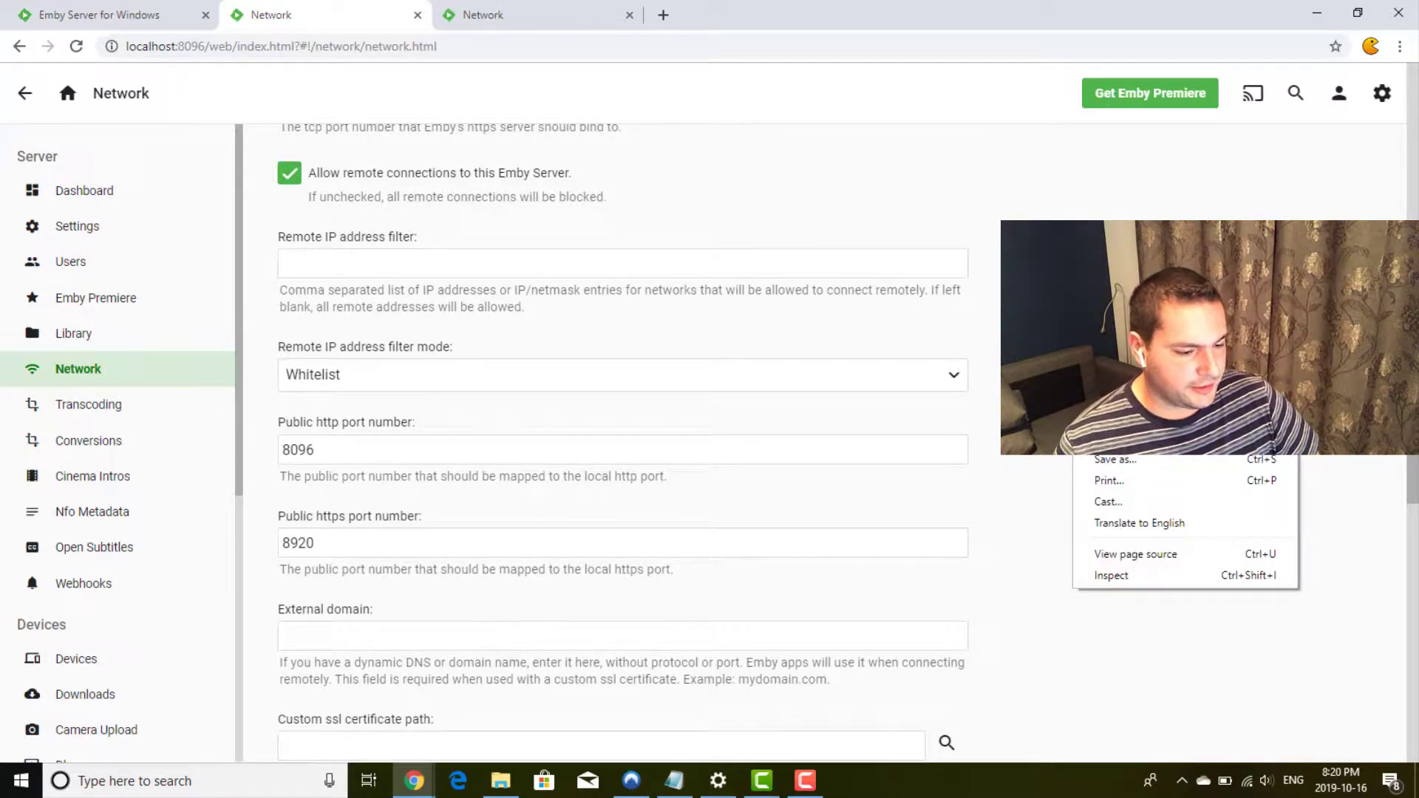
{"action": "left_click", "coordinate": [1053, 378]}
Set the public http port number to 8080.
{"action": "scroll", "coordinate": [1053, 379], "scroll_direction": "down", "scroll_amount": 2}
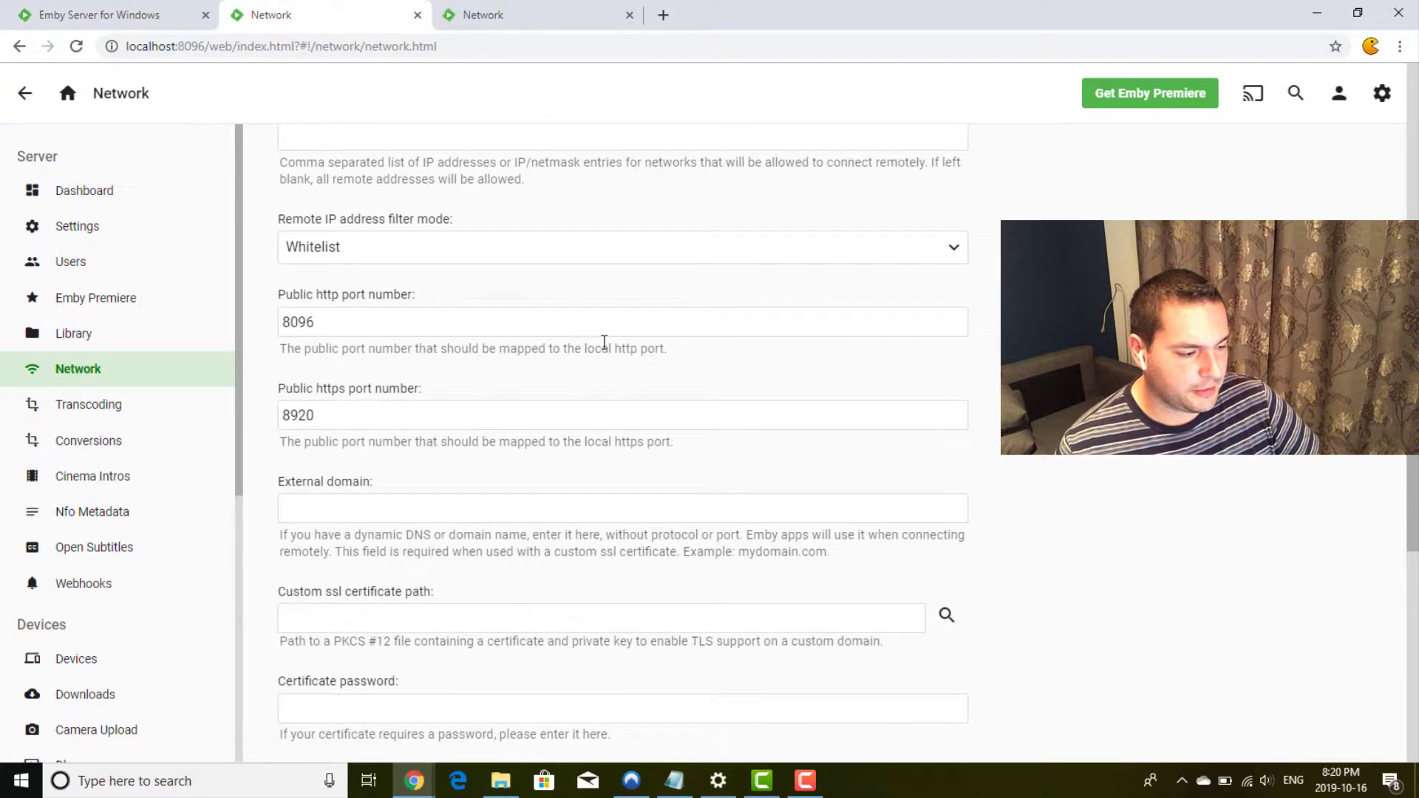
{"action": "left_click", "coordinate": [470, 319]}
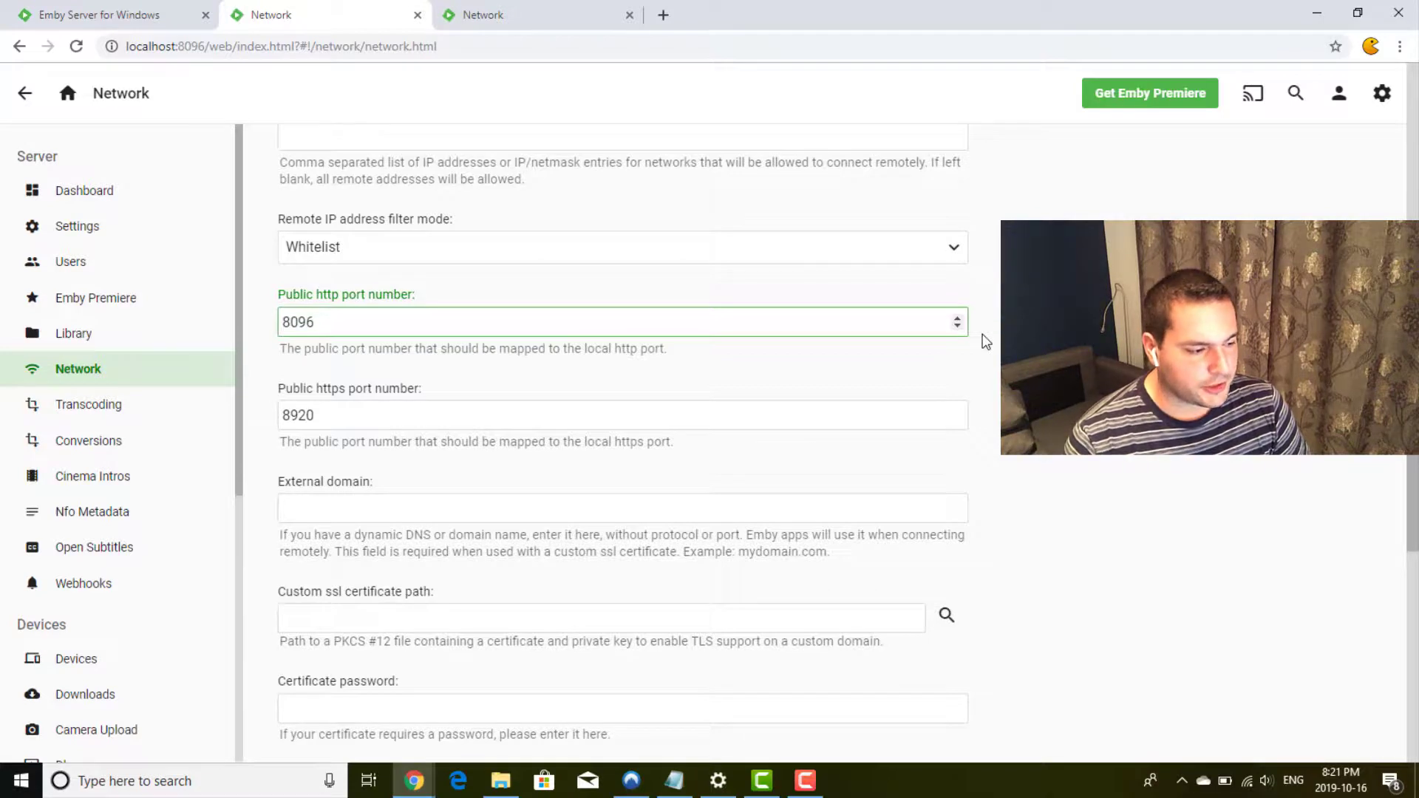
{"action": "key", "text": "BackSpace"}
{"action": "key", "text": "BackSpace"}
{"action": "key", "text": "BackSpace"}
{"action": "key", "text": "BackSpace"}
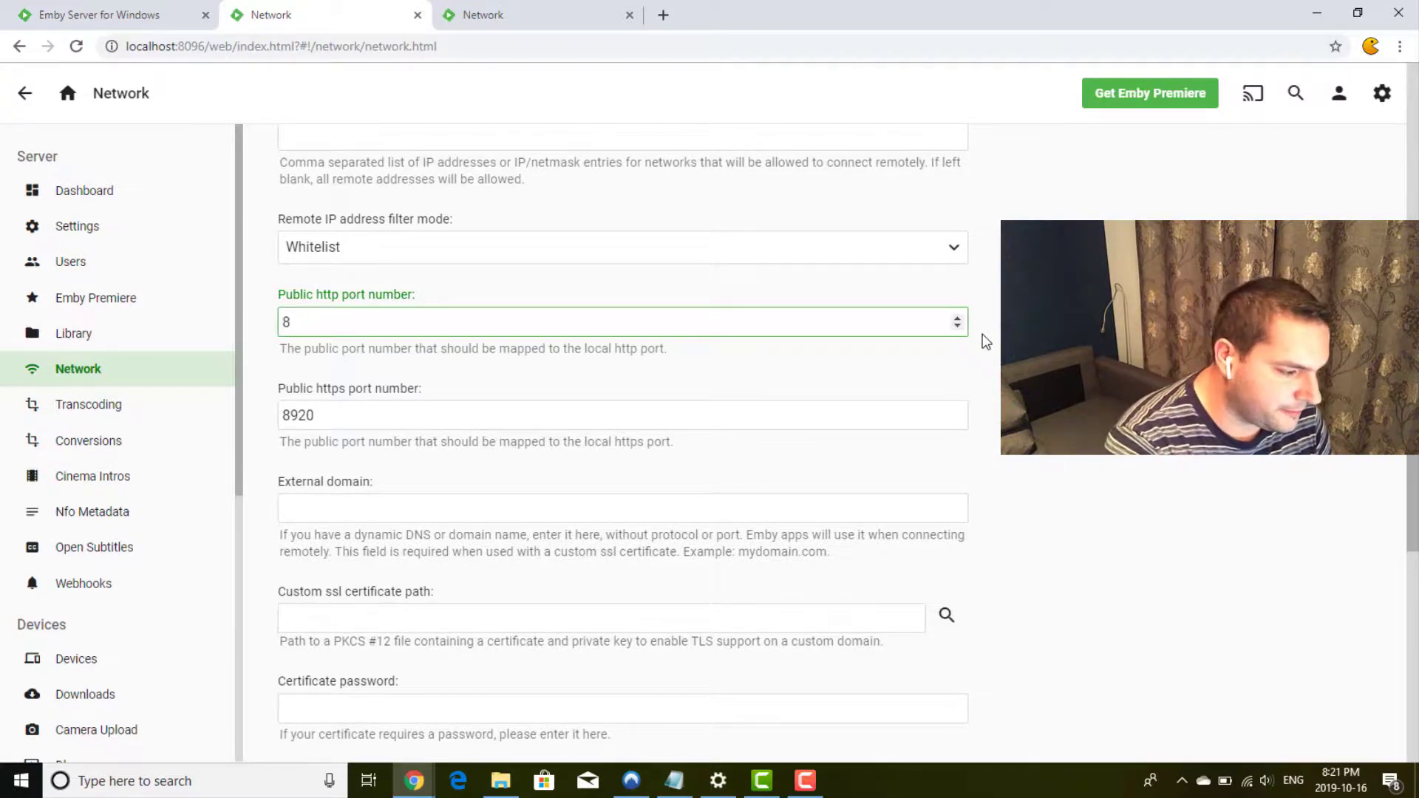
{"action": "type", "text": "808"}
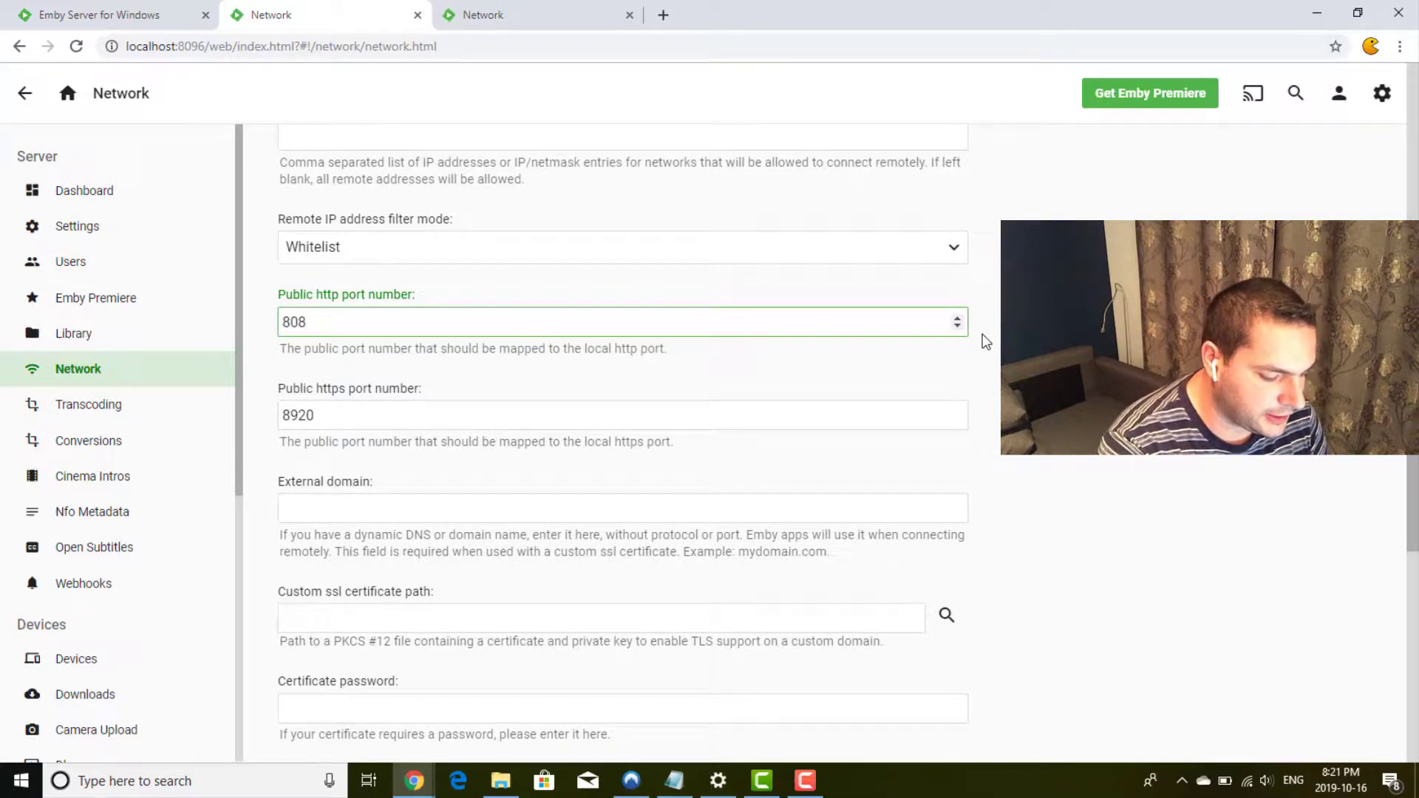
{"action": "type", "text": "0"}
Set the public https port number to 443.
{"action": "left_click", "coordinate": [841, 418]}
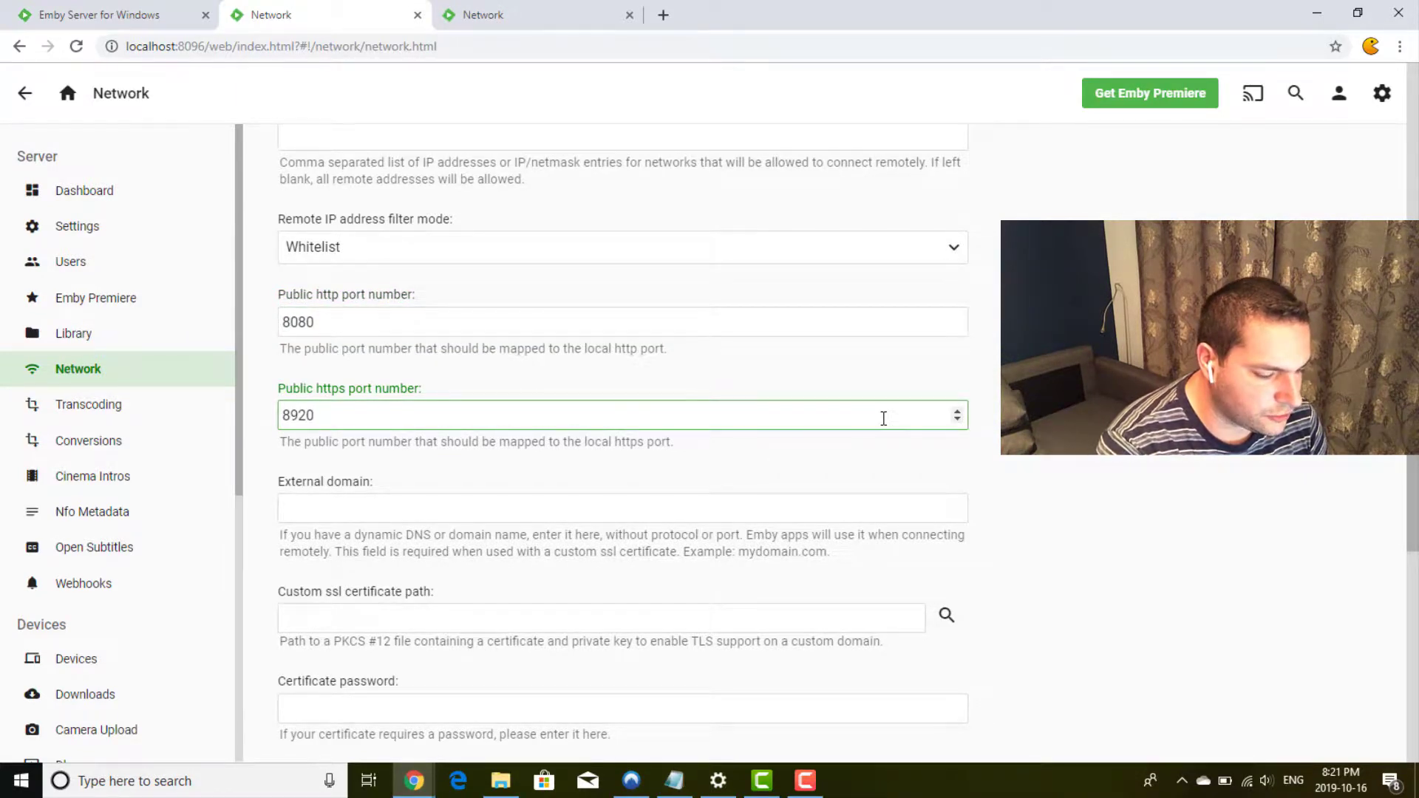
{"action": "key", "text": "BackSpace"}
{"action": "key", "text": "BackSpace"}
{"action": "key", "text": "BackSpace"}
{"action": "key", "text": "BackSpace"}
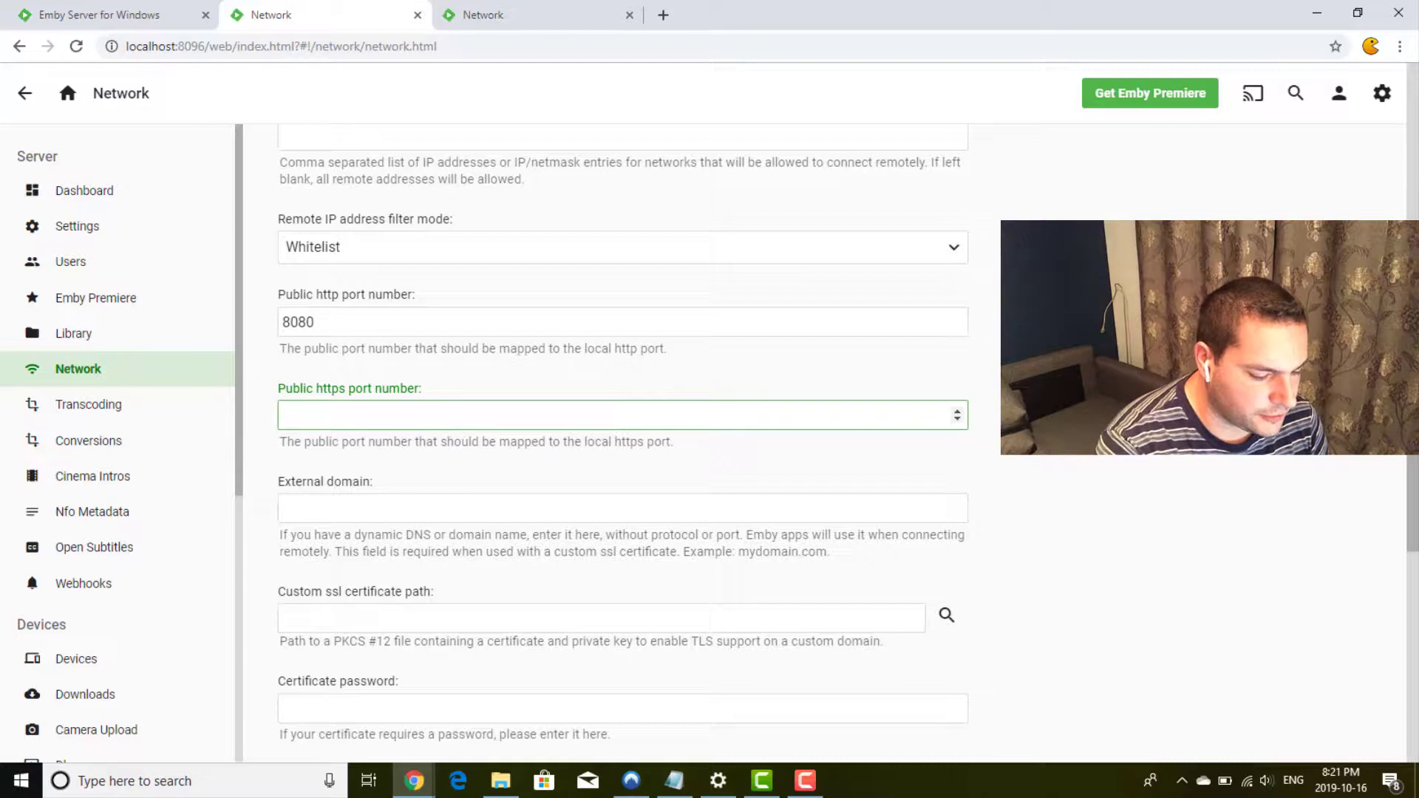
{"action": "type", "text": "443"}
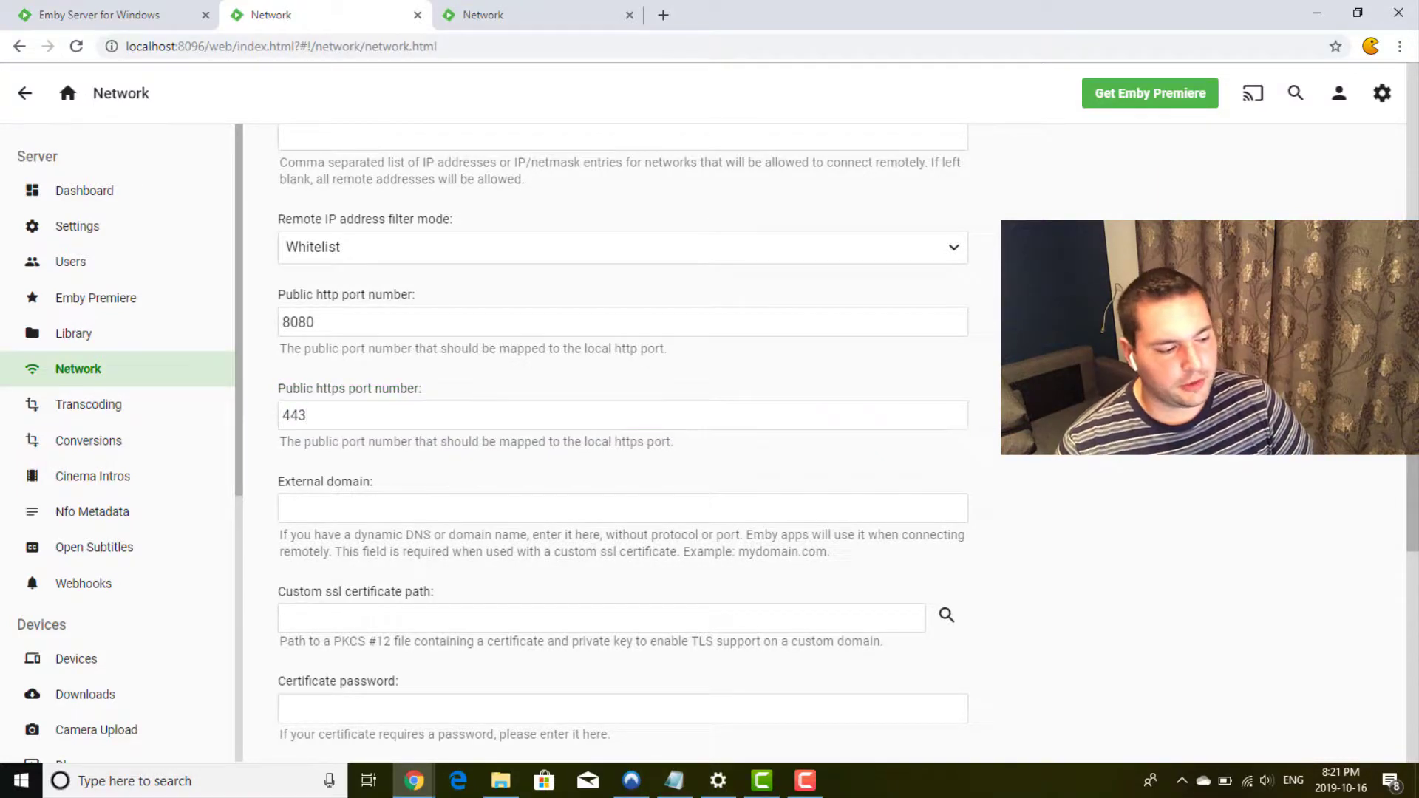
Review the public http and https ports together with the external domain and custom ssl certificate path fields.
{"action": "scroll", "coordinate": [621, 443], "scroll_direction": "down", "scroll_amount": 2}
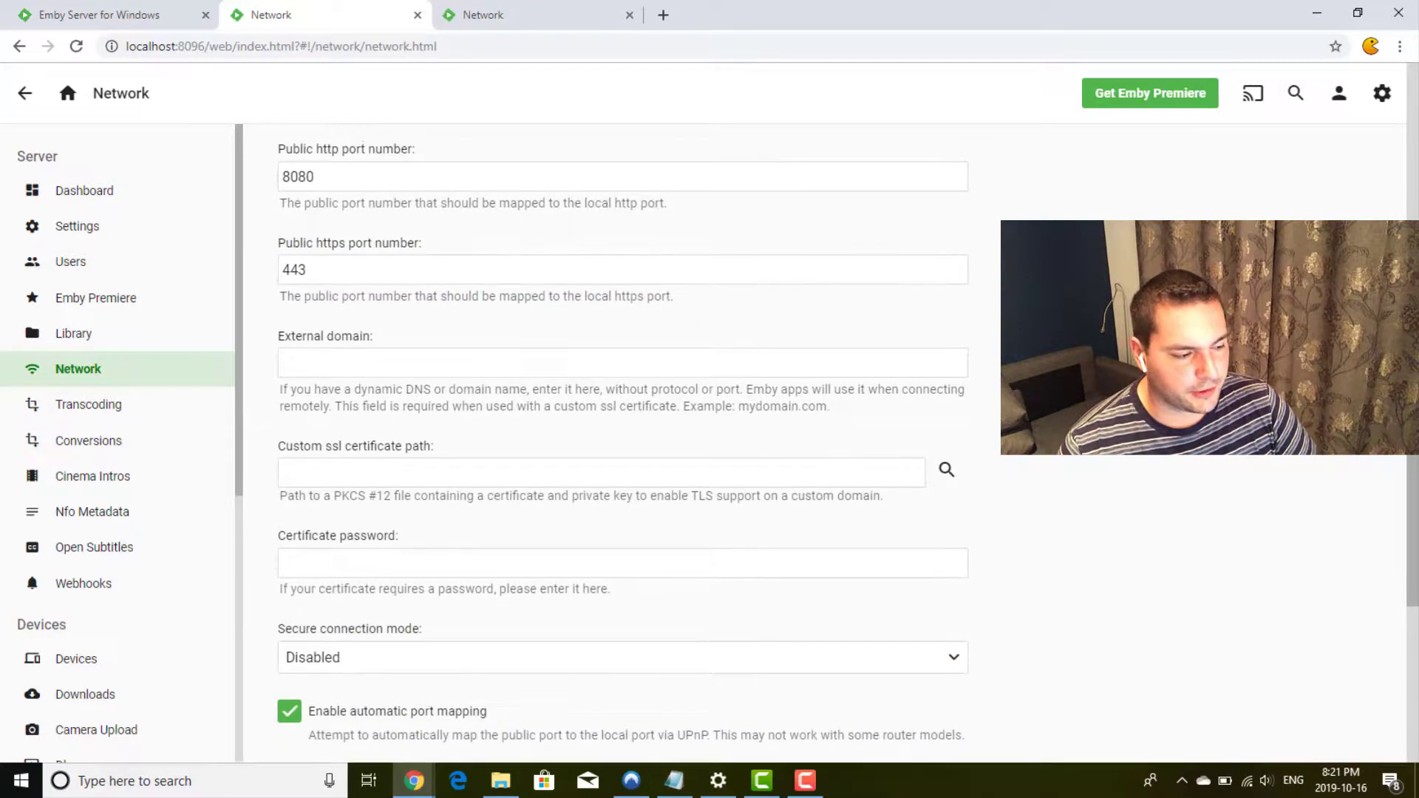
{"action": "double_click", "coordinate": [430, 273]}
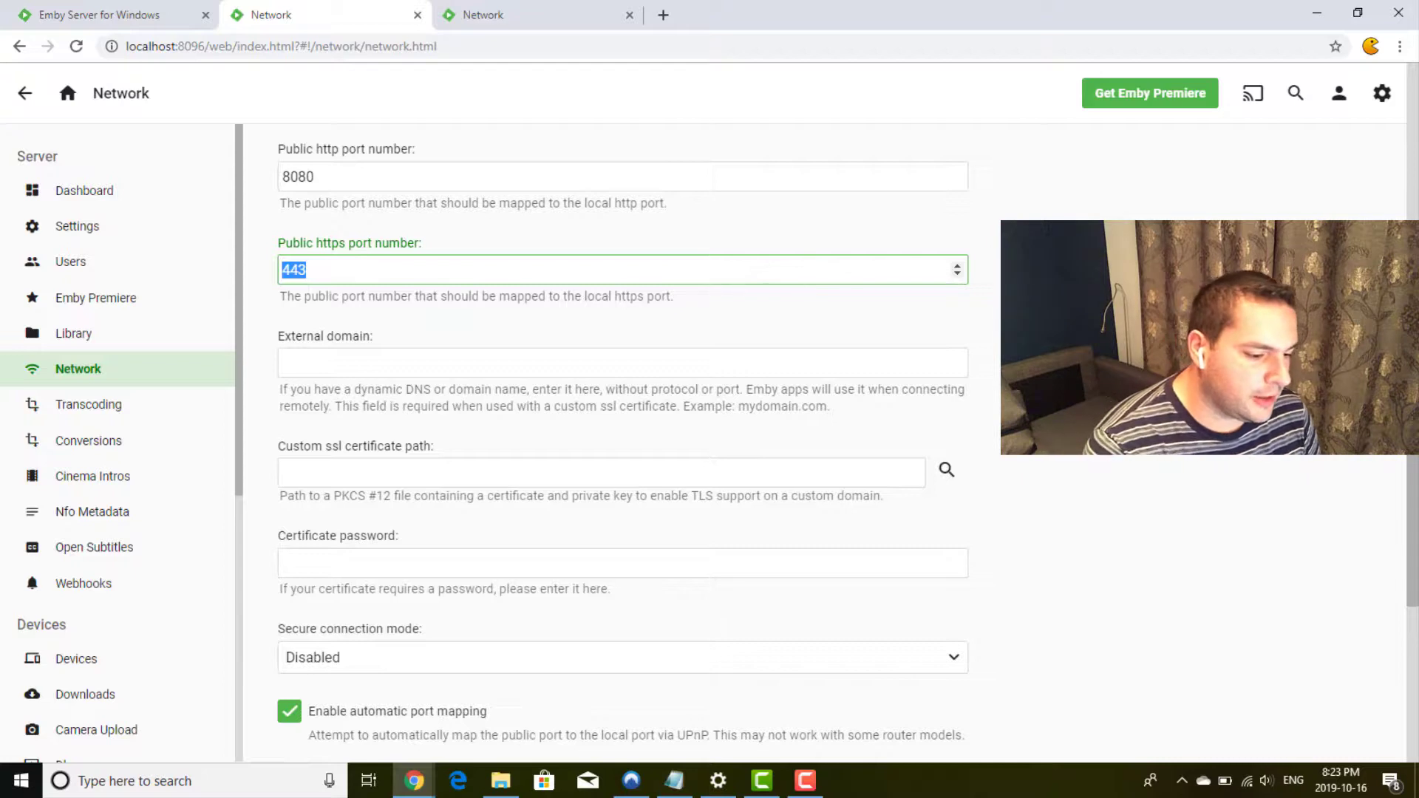
{"action": "left_click", "coordinate": [1034, 284]}
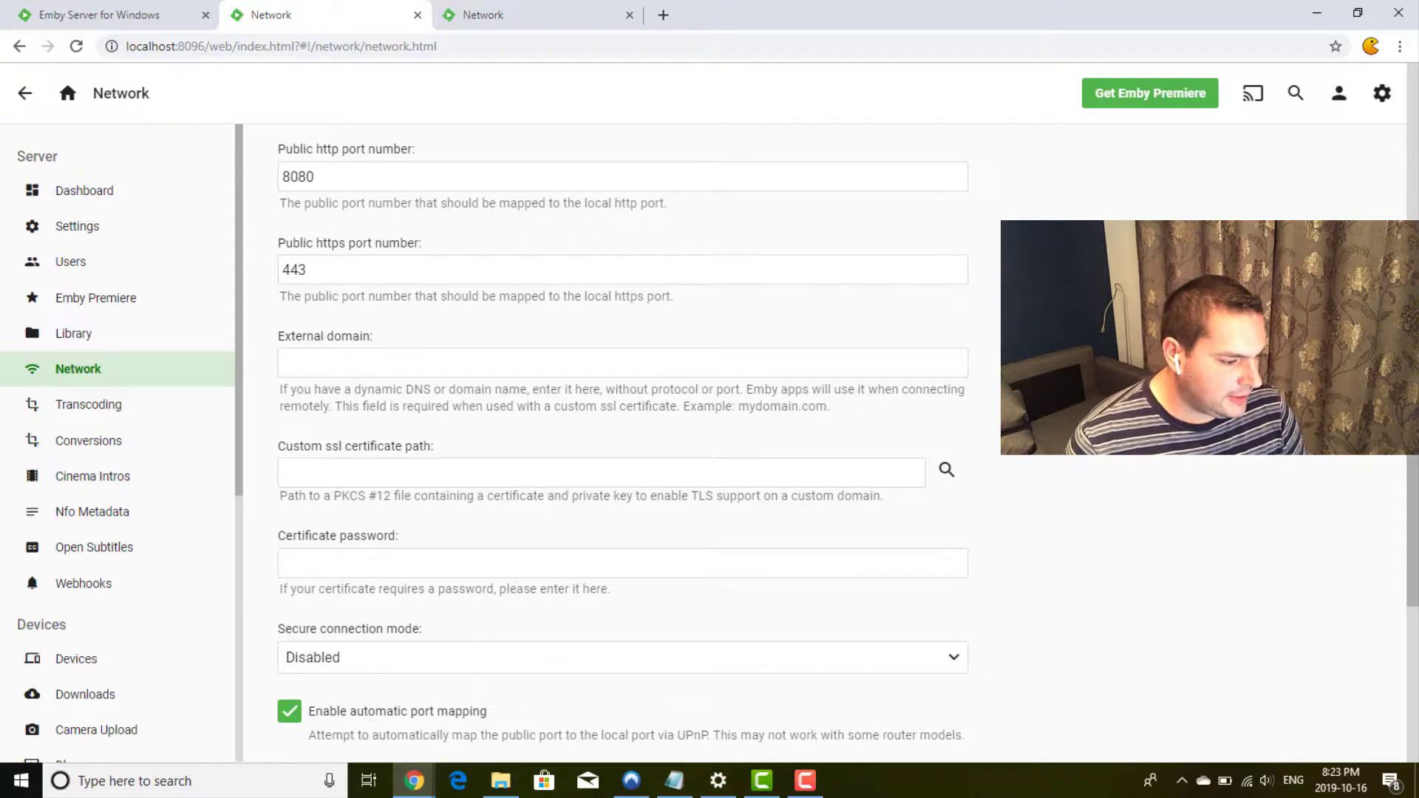
{"action": "left_click", "coordinate": [739, 364]}
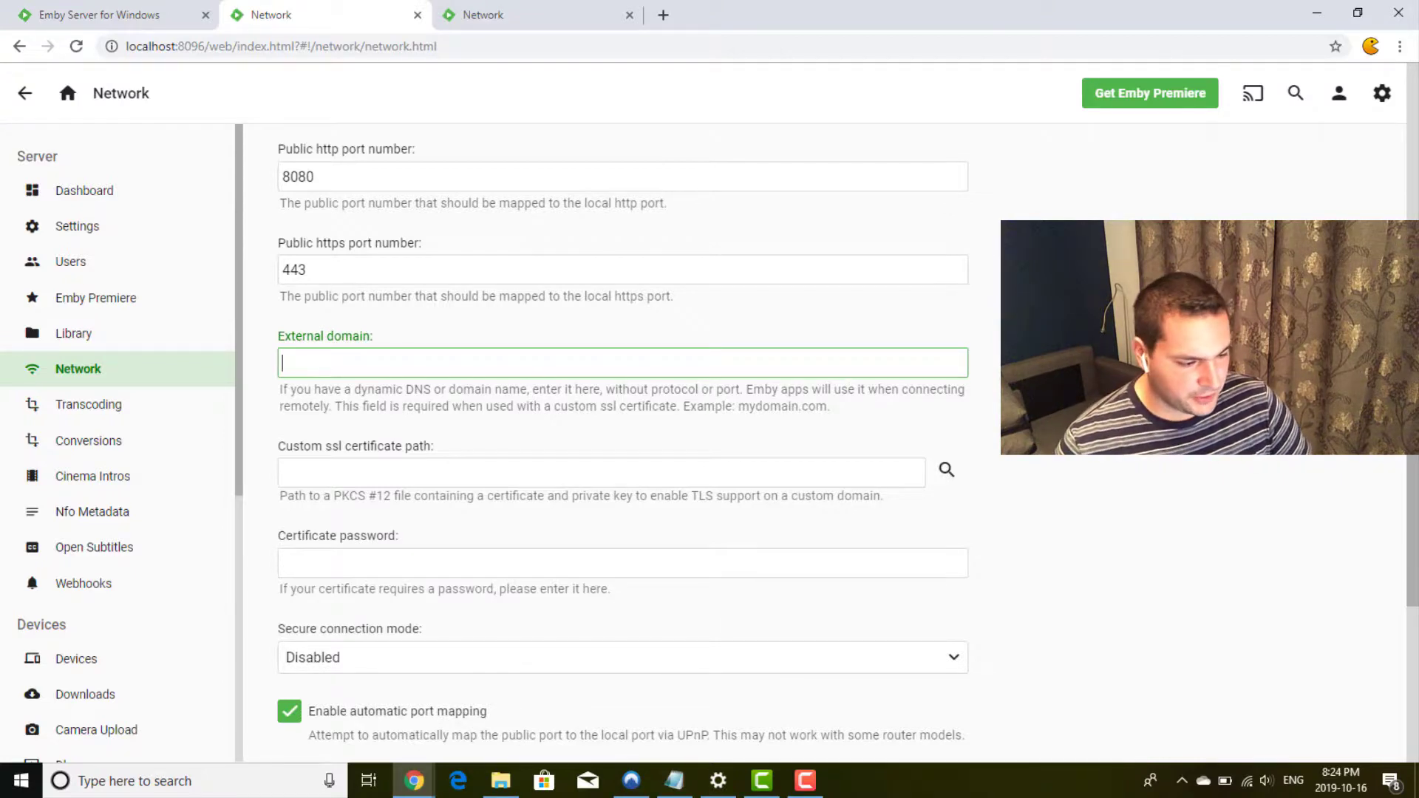
{"action": "scroll", "coordinate": [542, 294], "scroll_direction": "down", "scroll_amount": 2}
{"action": "left_click", "coordinate": [539, 295]}
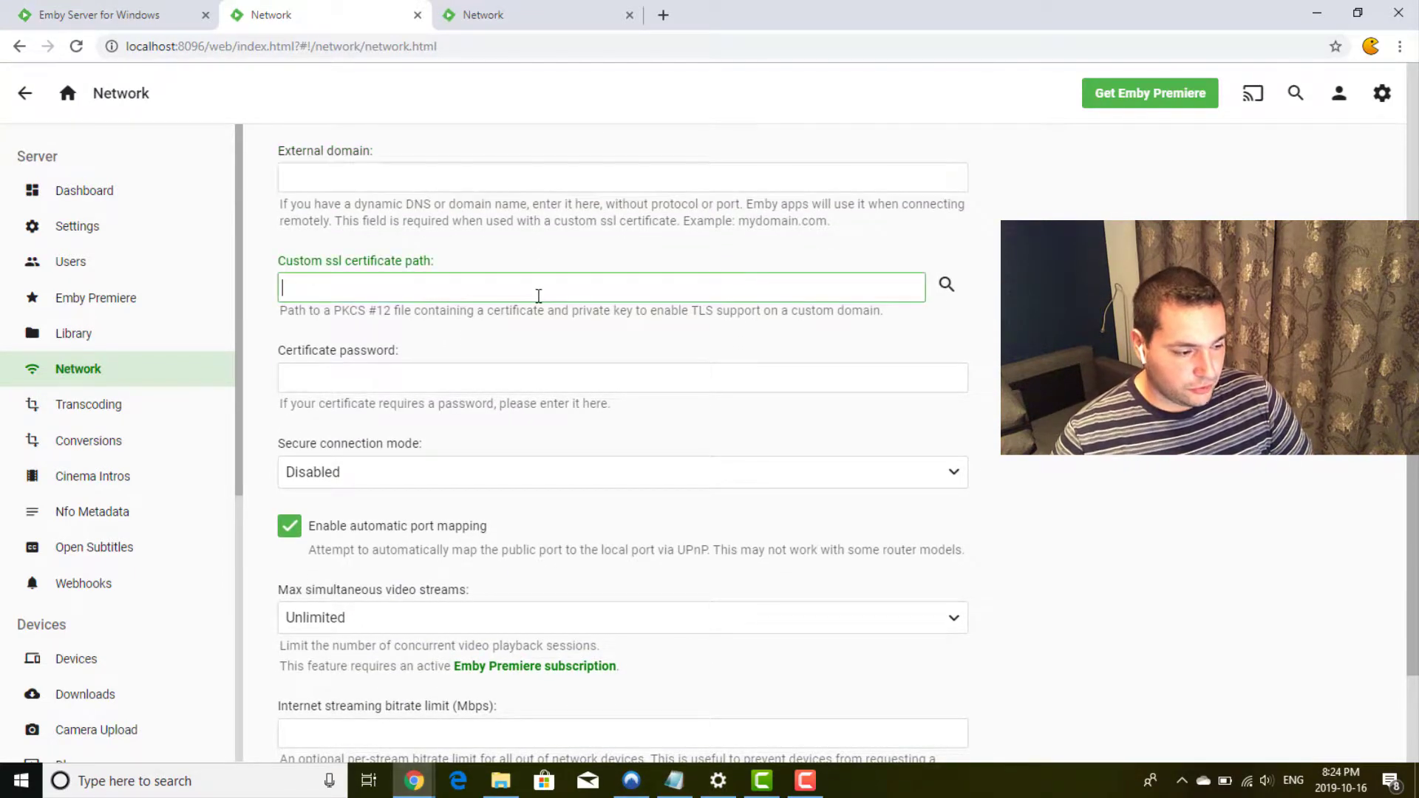
{"action": "scroll", "coordinate": [586, 225], "scroll_direction": "up", "scroll_amount": 3}
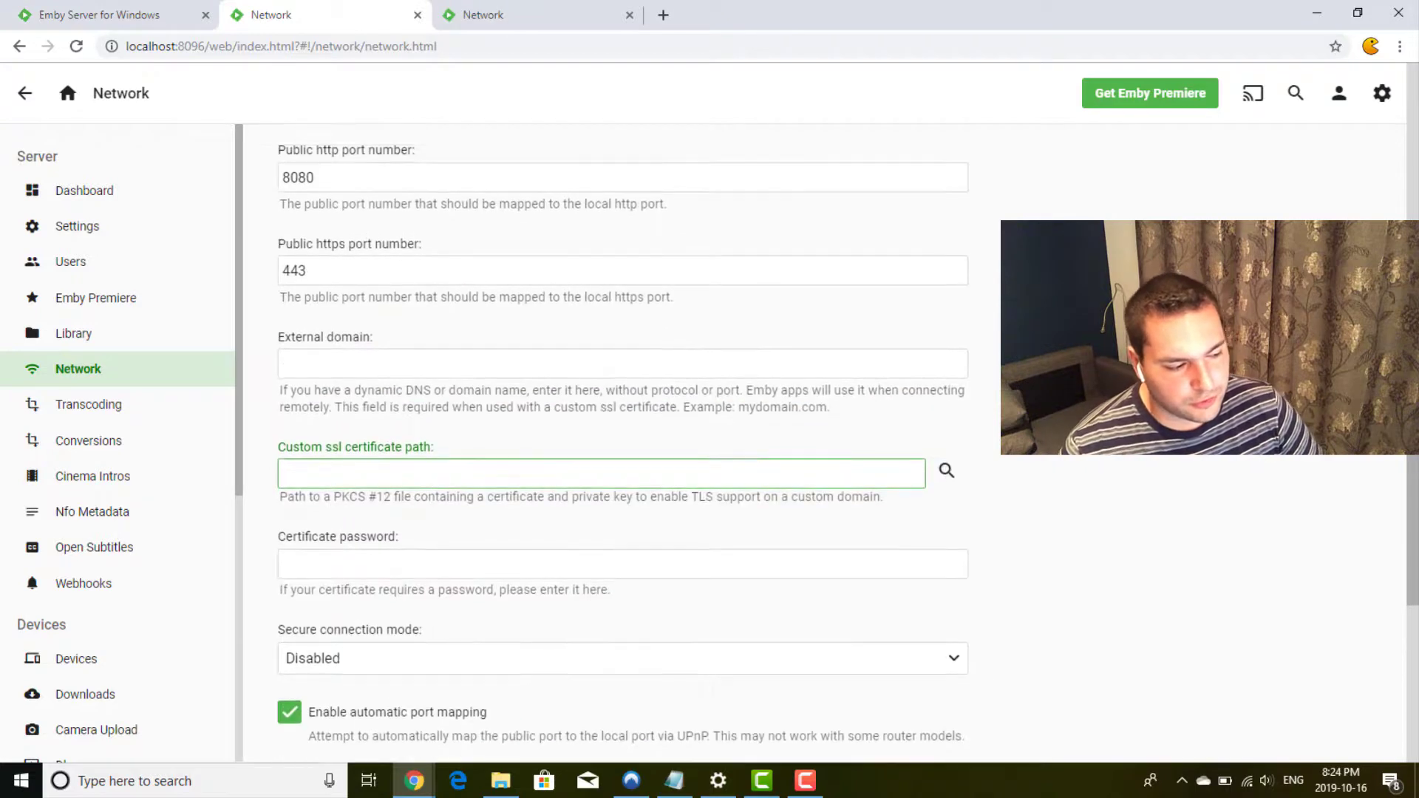
{"action": "left_click", "coordinate": [502, 188]}
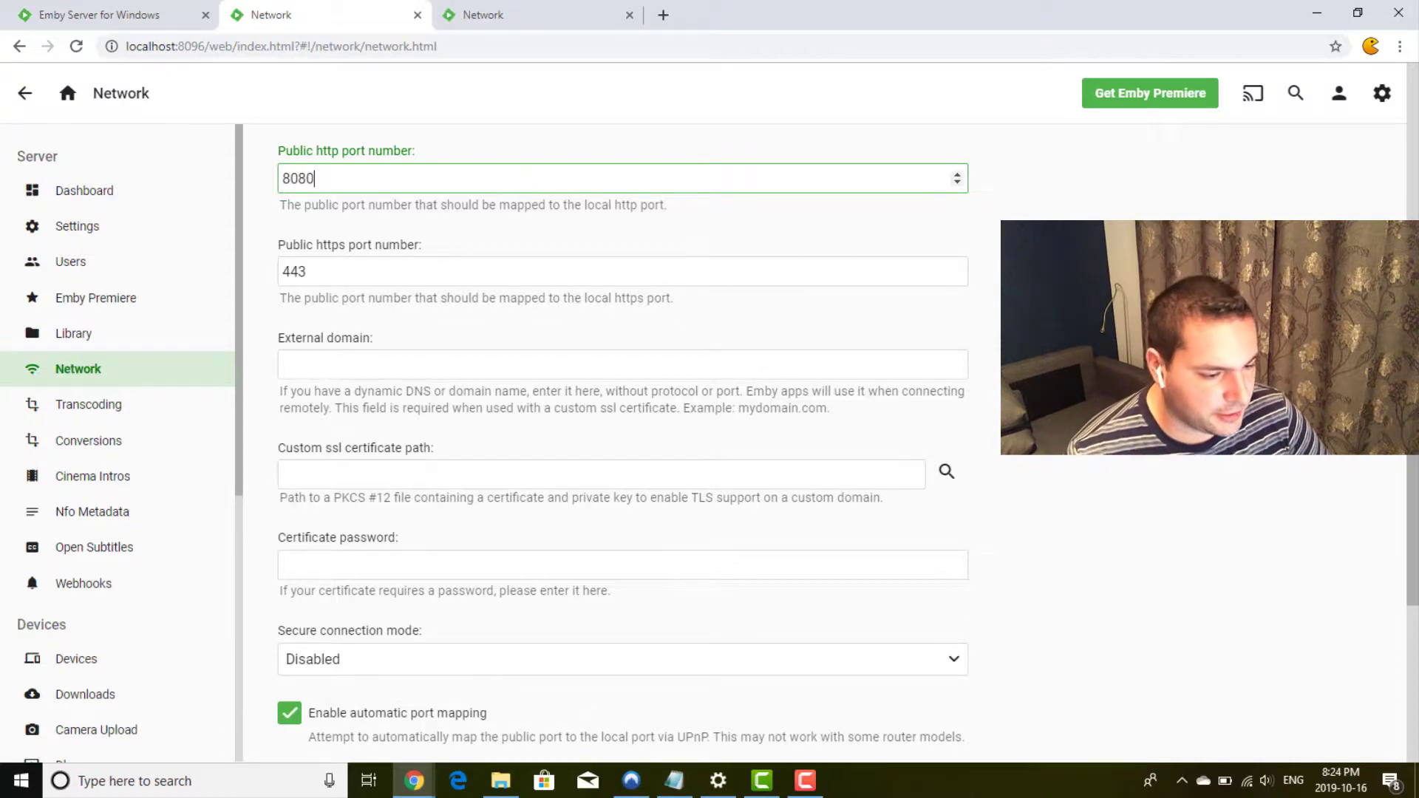
{"action": "scroll", "coordinate": [502, 188], "scroll_direction": "down", "scroll_amount": 1}
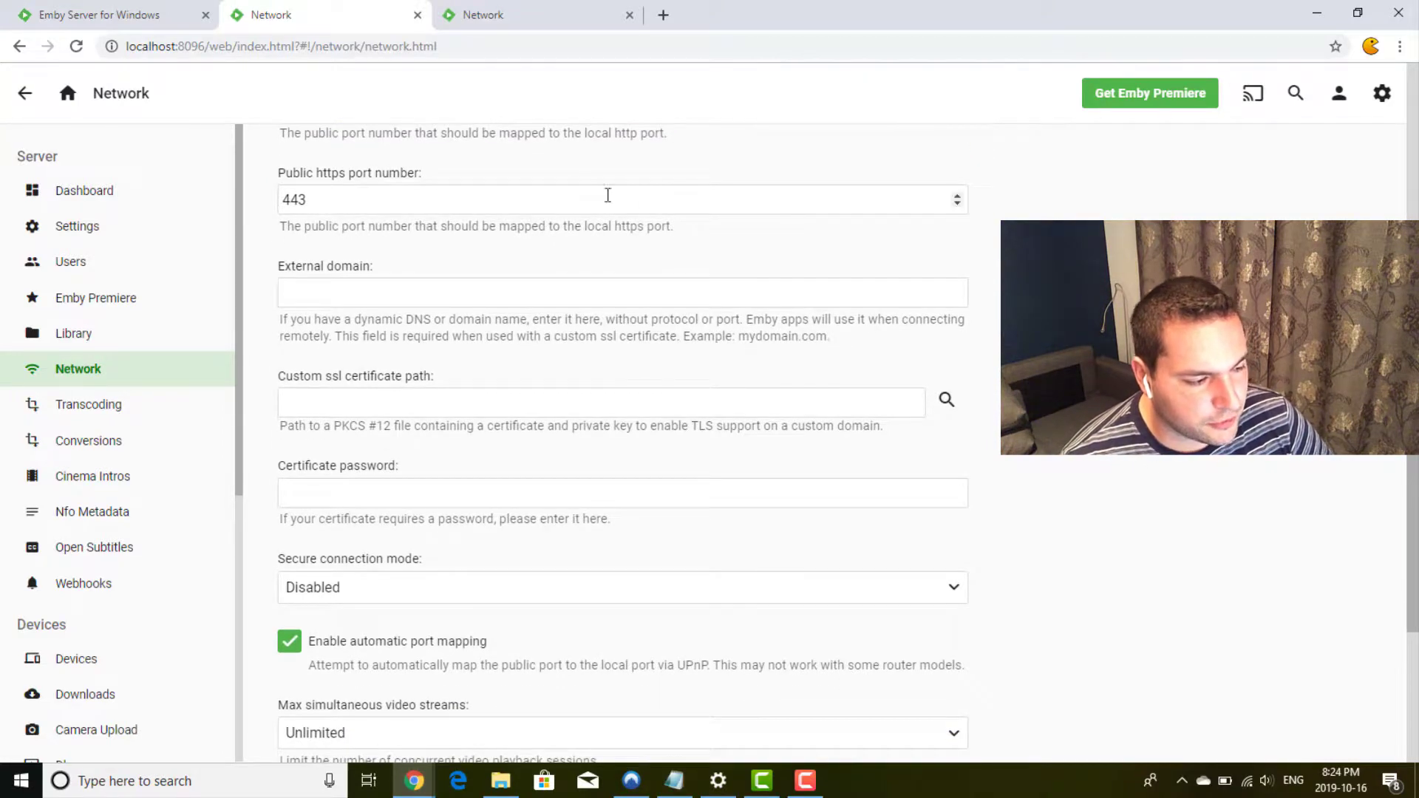
{"action": "left_click", "coordinate": [579, 201]}
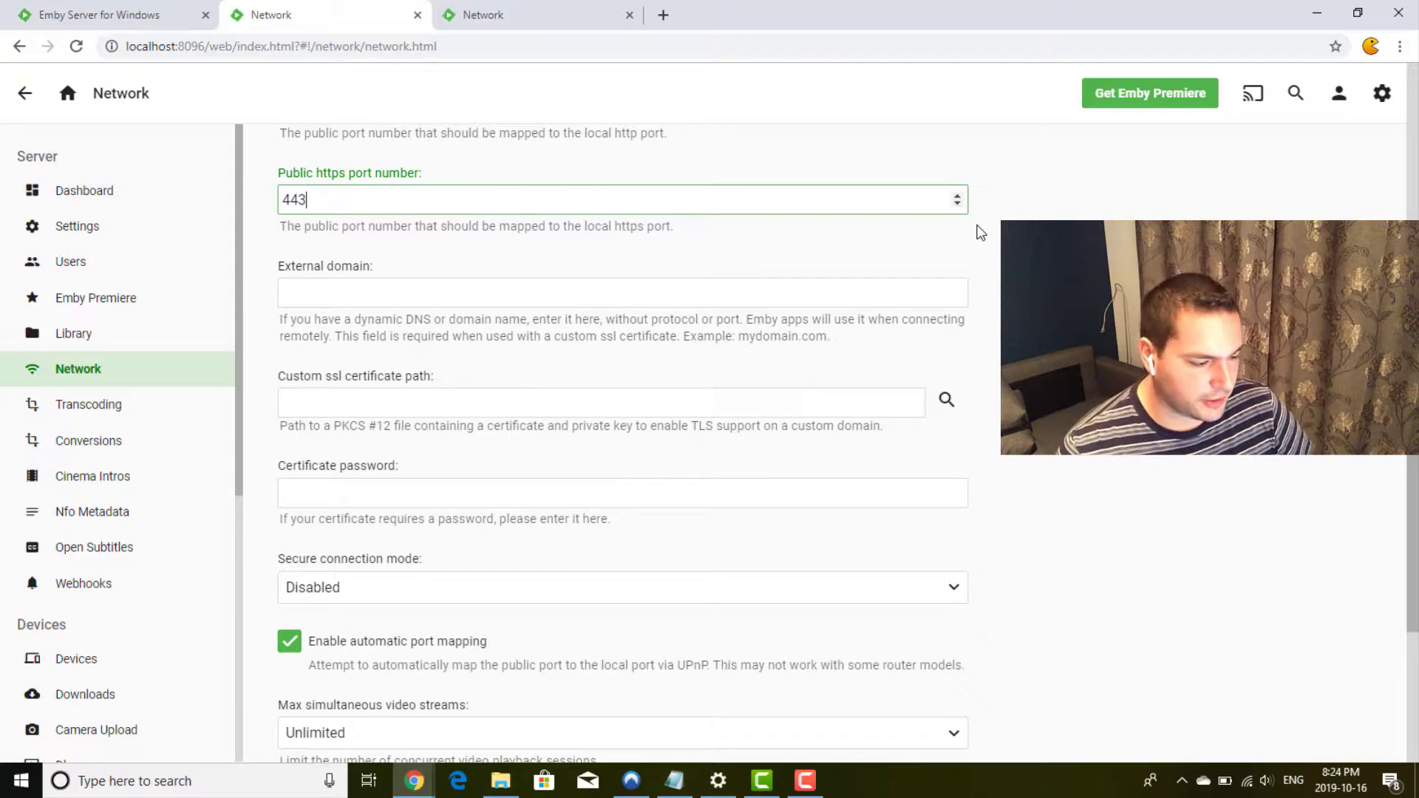
{"action": "scroll", "coordinate": [980, 232], "scroll_direction": "down", "scroll_amount": 3}
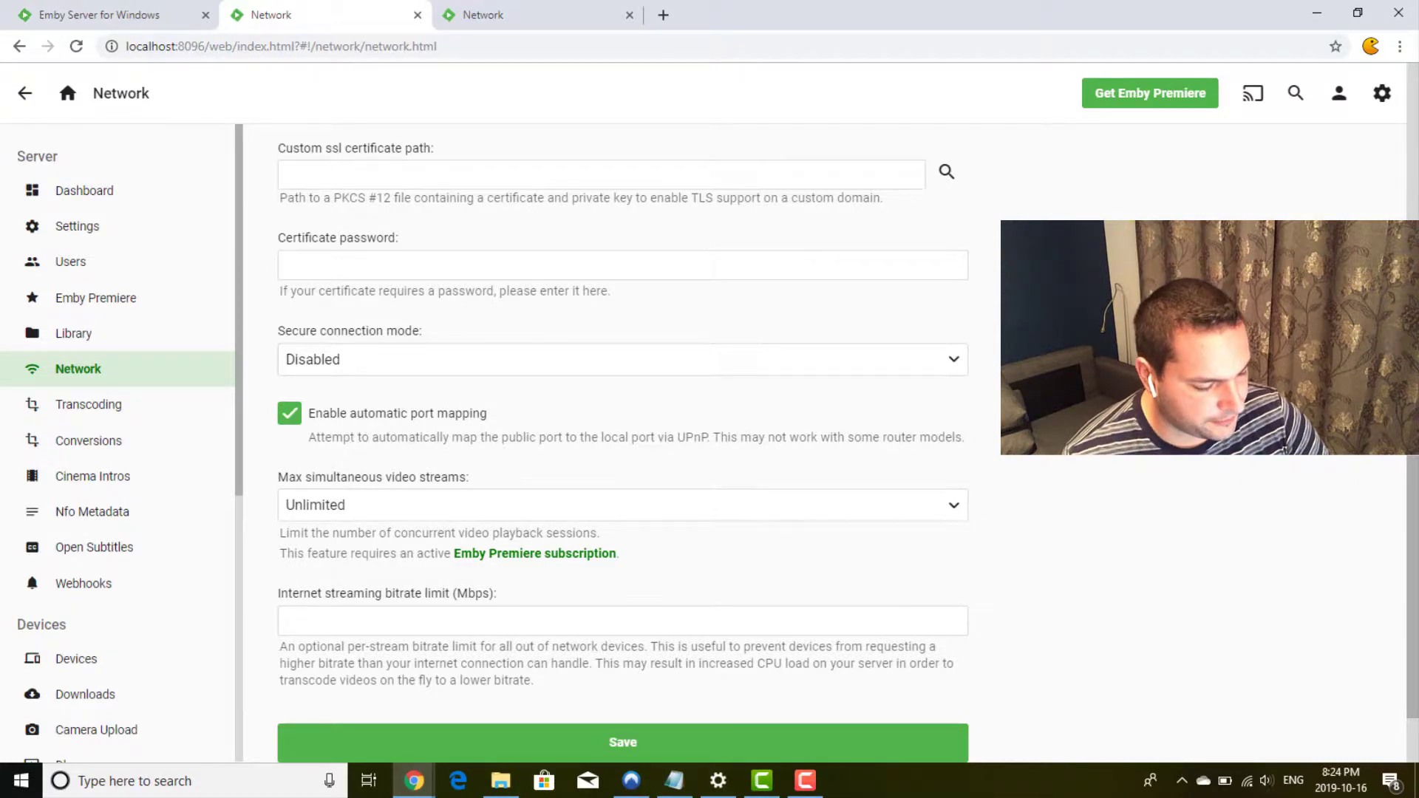
Search the web for cloudflare in a new browser tab and open the main Cloudflare website.
{"action": "key", "text": "ctrl+t"}
{"action": "type", "text": "cloud"}
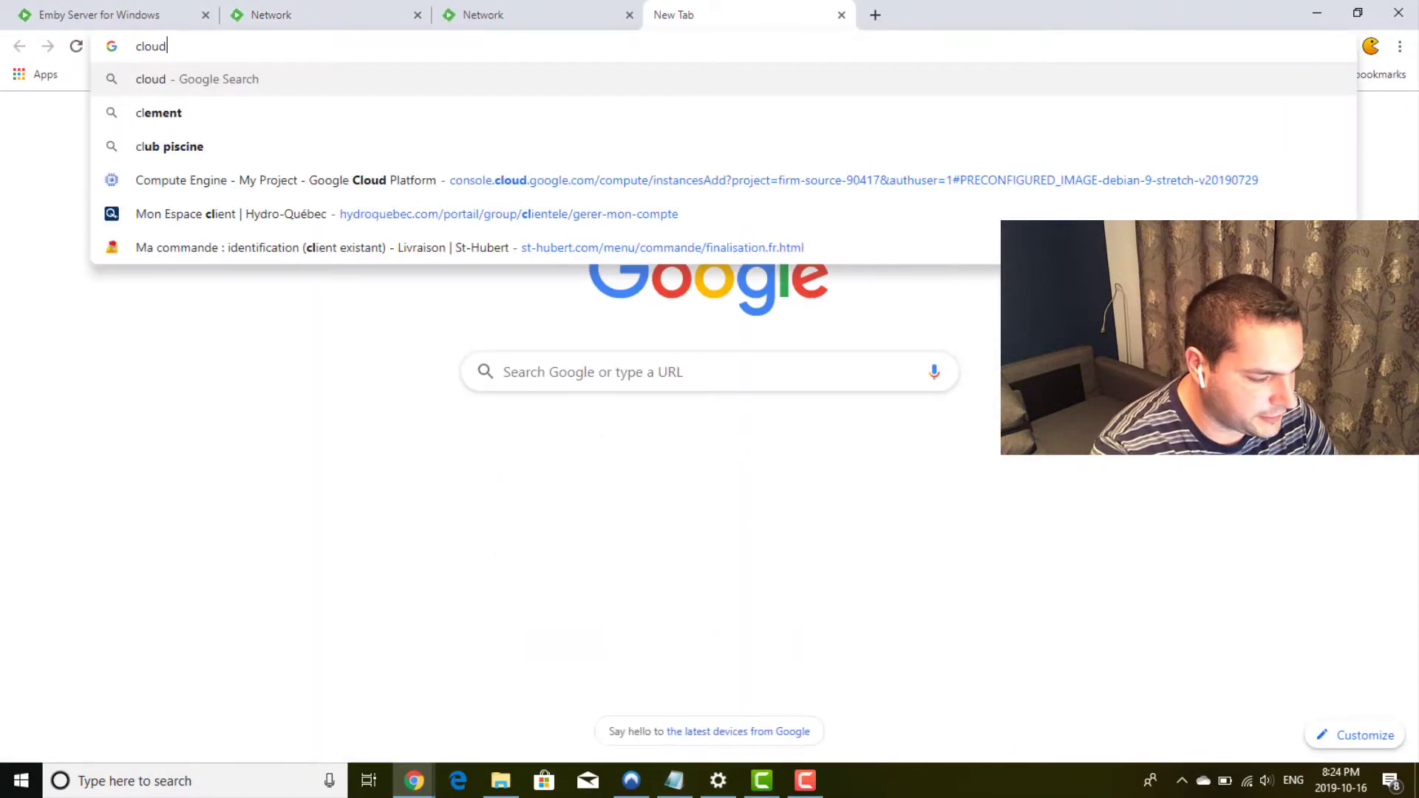
{"action": "type", "text": "flare"}
{"action": "key", "text": "Return"}
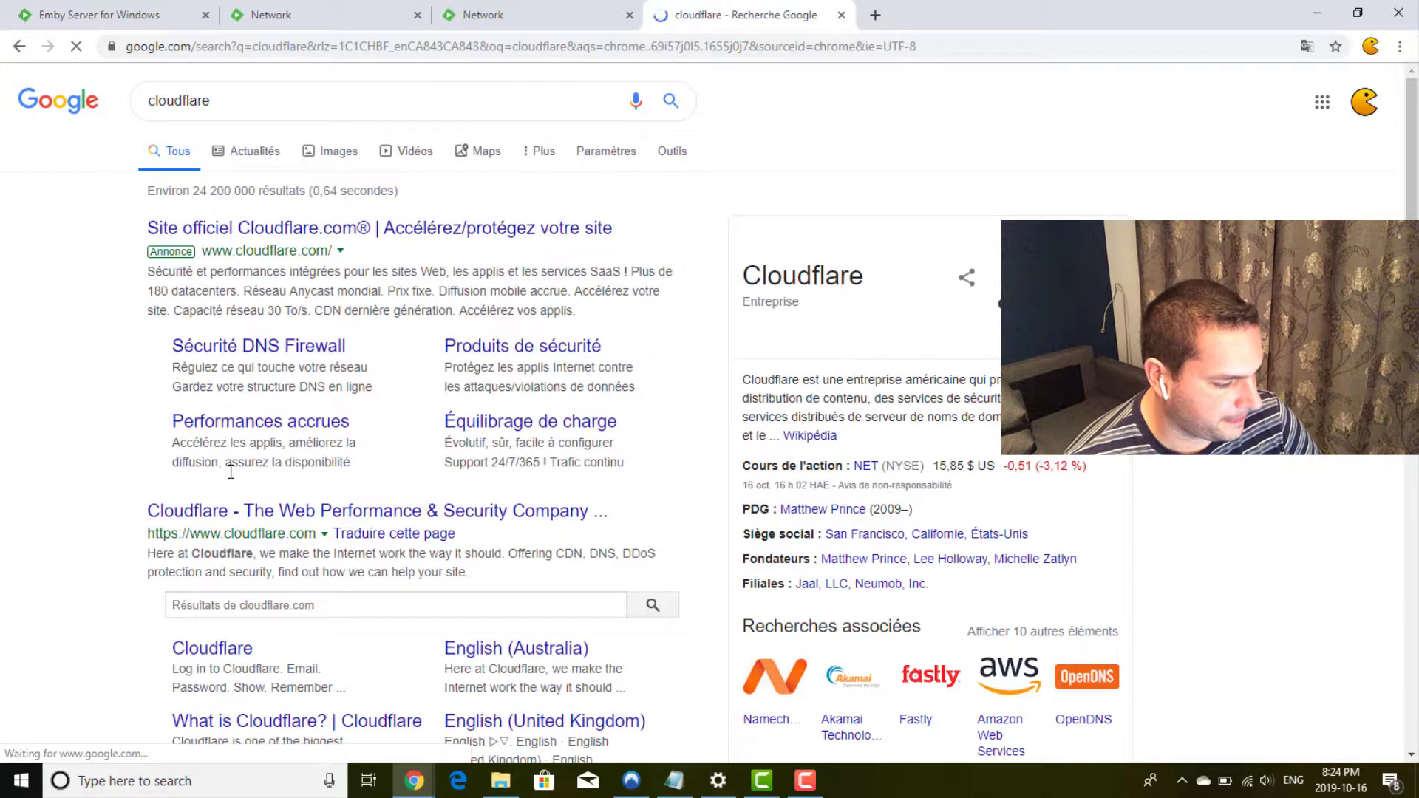
{"action": "left_click", "coordinate": [283, 519]}
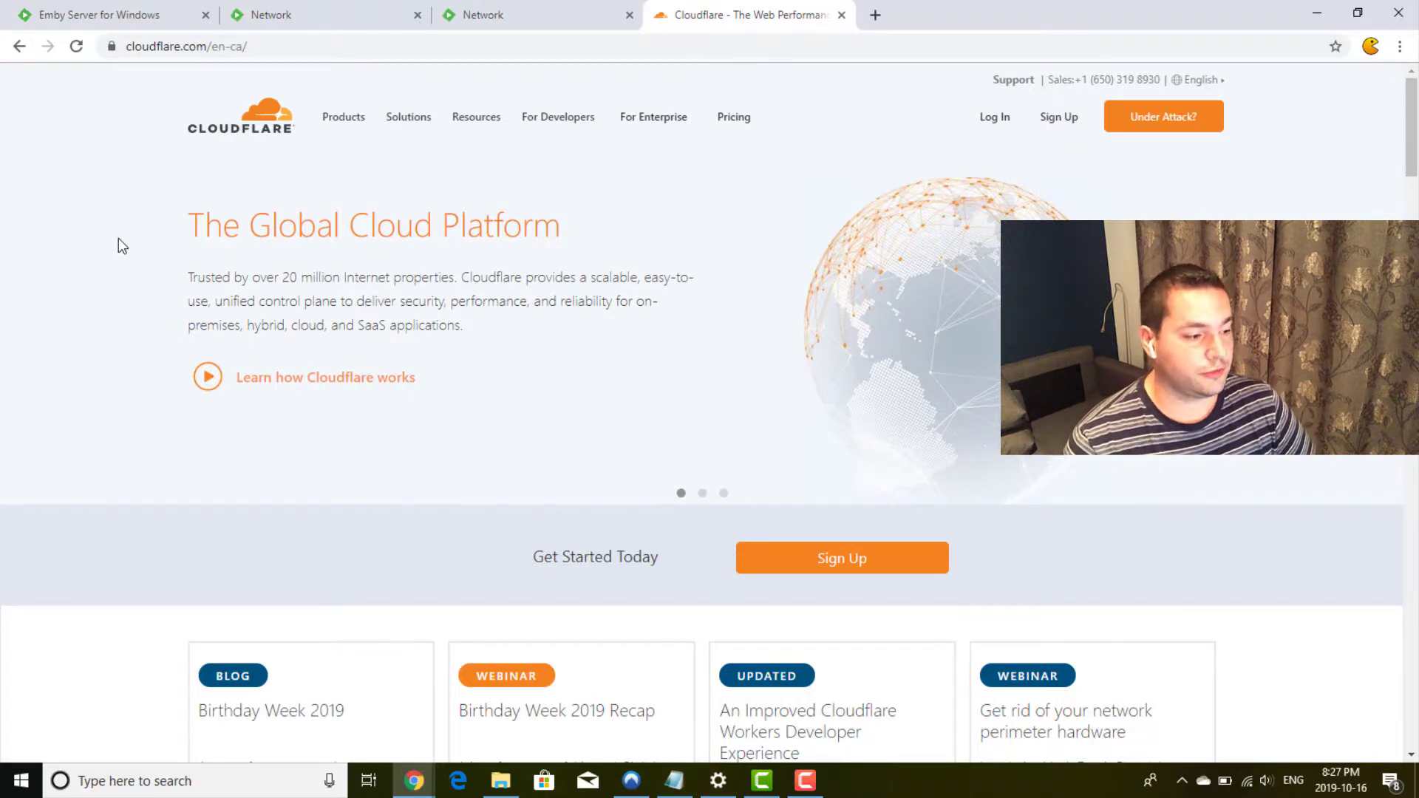
Return to the Emby network settings and look over the custom ssl certificate path and certificate password fields.
{"action": "left_click", "coordinate": [116, 17]}
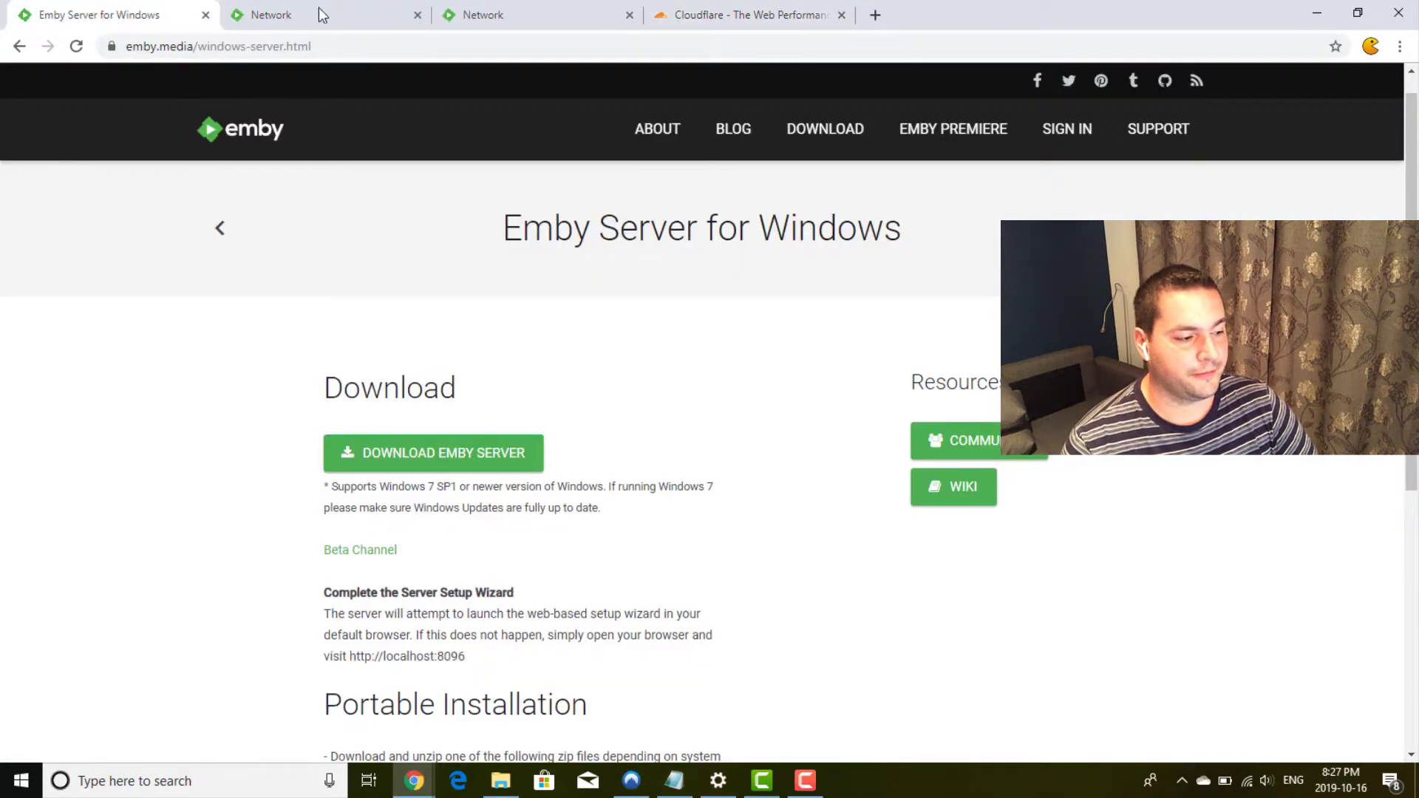
{"action": "left_click", "coordinate": [285, 15]}
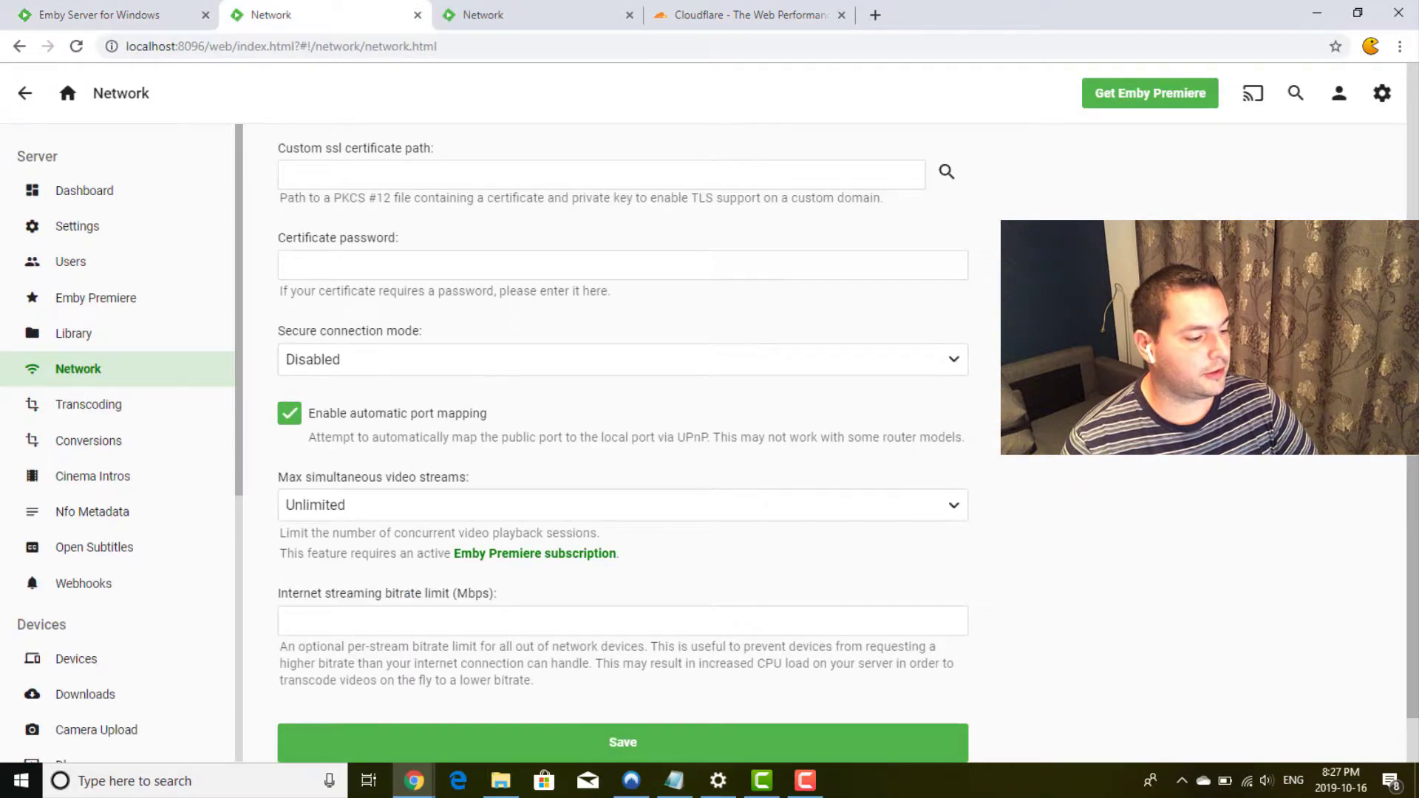
{"action": "left_click", "coordinate": [616, 184]}
{"action": "left_click", "coordinate": [894, 271]}
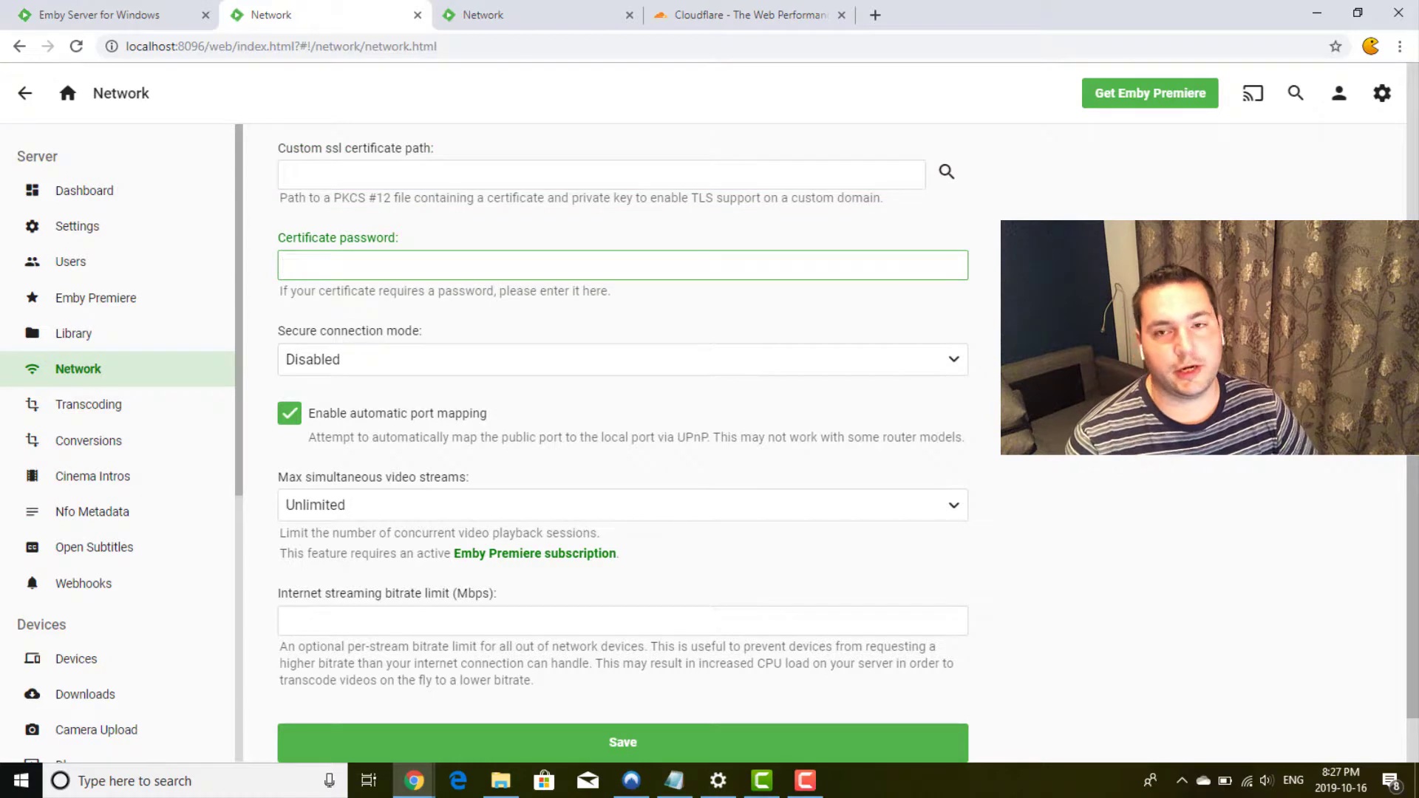
Set the secure connection mode to "Required for all remote connections", leaving the certificate path and password blank.
{"action": "left_click", "coordinate": [850, 174]}
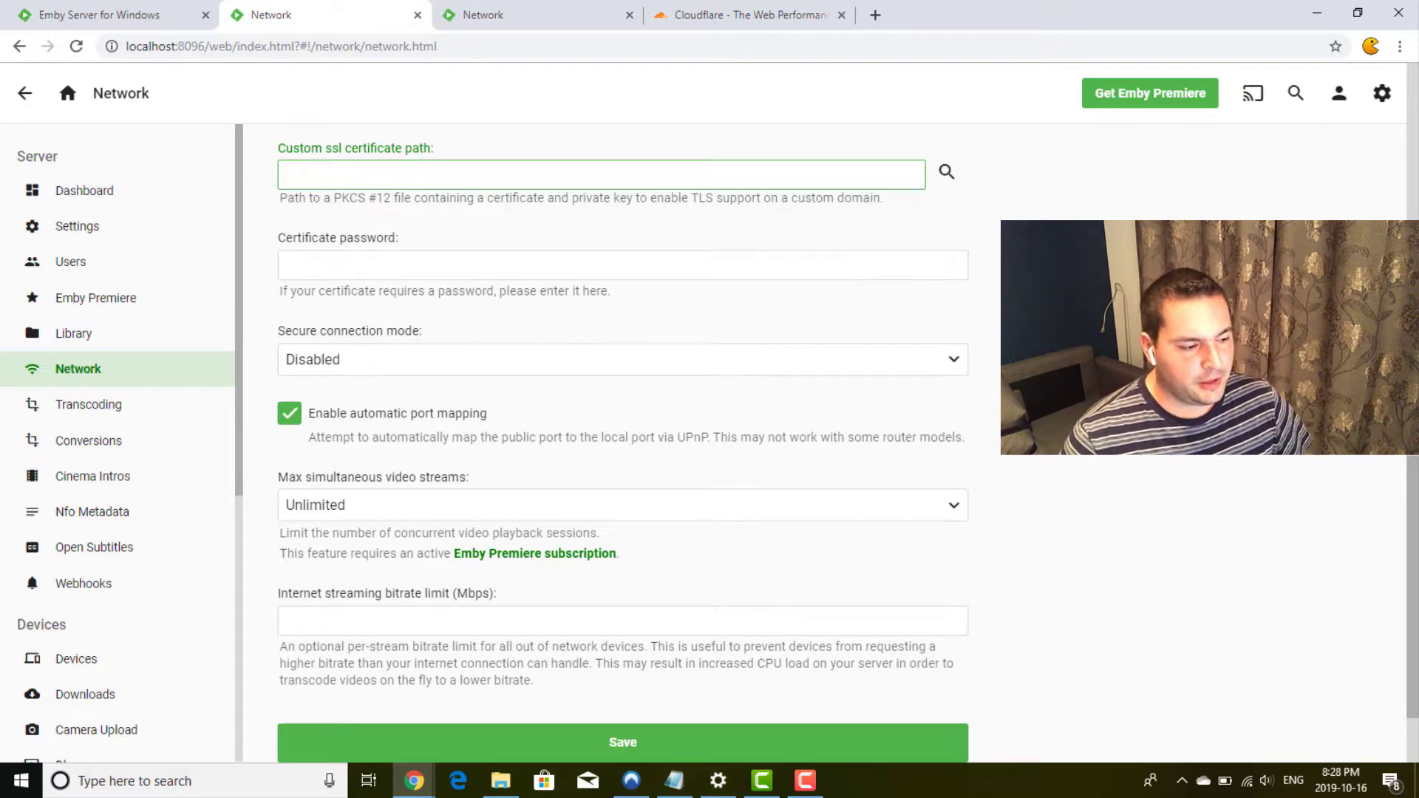
{"action": "left_click", "coordinate": [721, 259]}
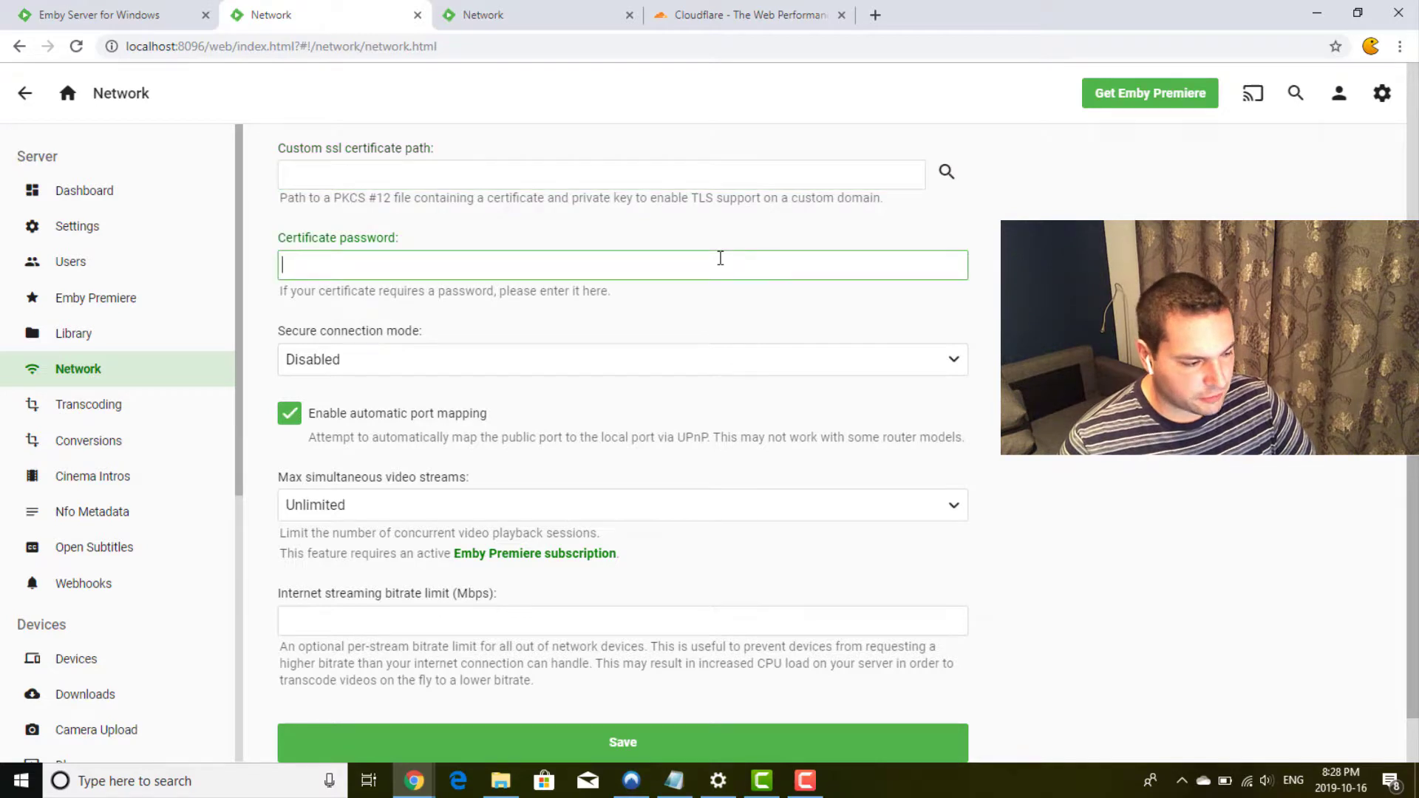
{"action": "left_click", "coordinate": [720, 356]}
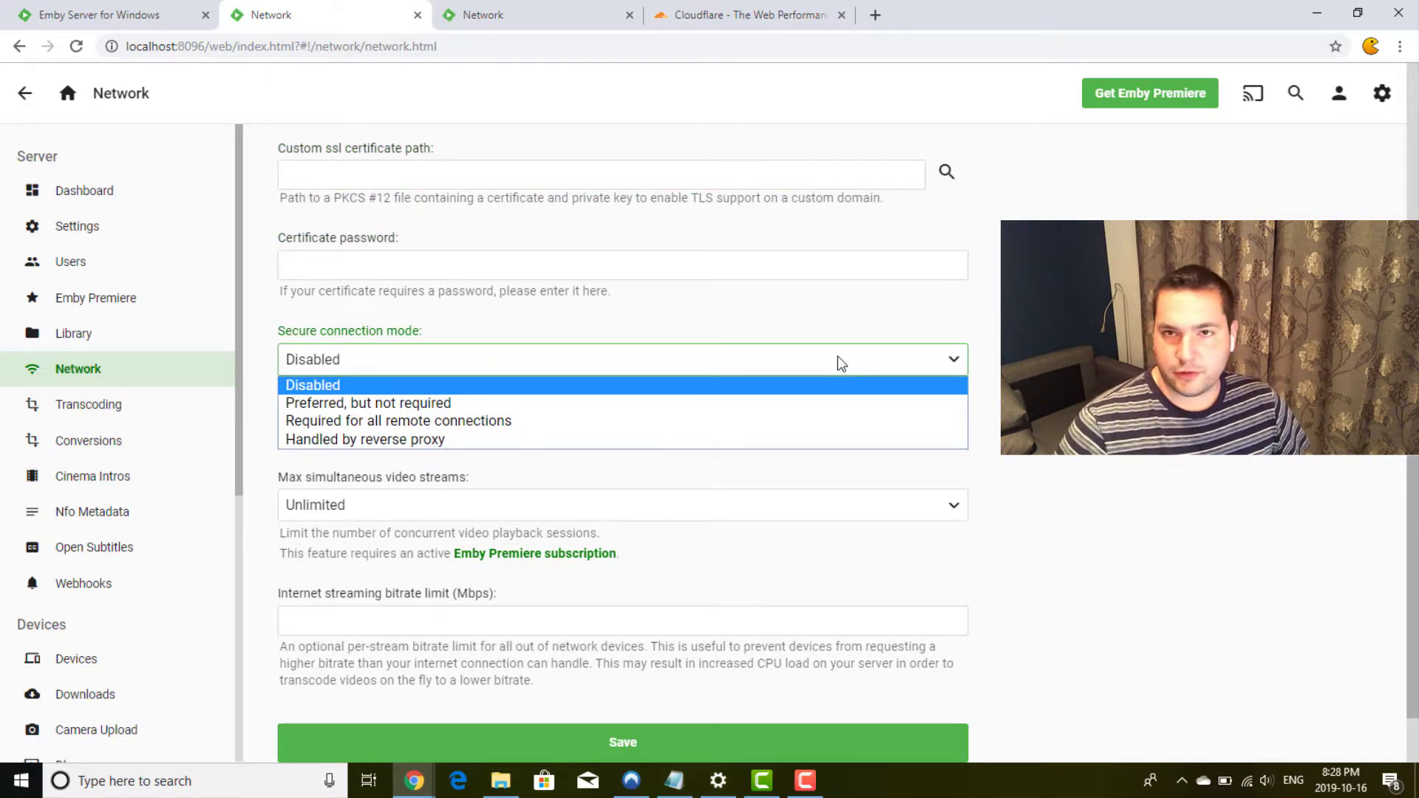
{"action": "left_click", "coordinate": [519, 421]}
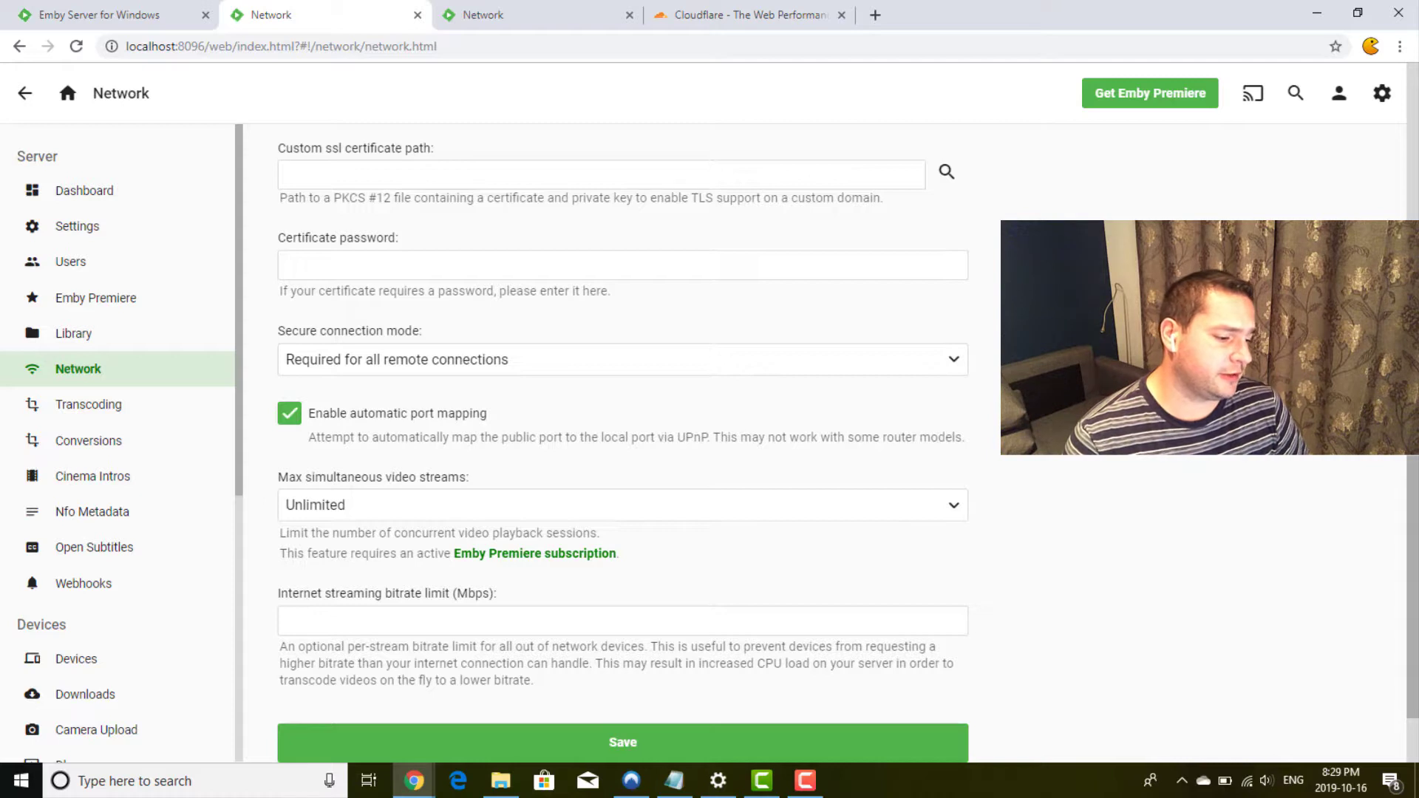
Examine the limits available for max simultaneous video streams without choosing a different one.
{"action": "scroll", "coordinate": [1113, 525], "scroll_direction": "down", "scroll_amount": 2}
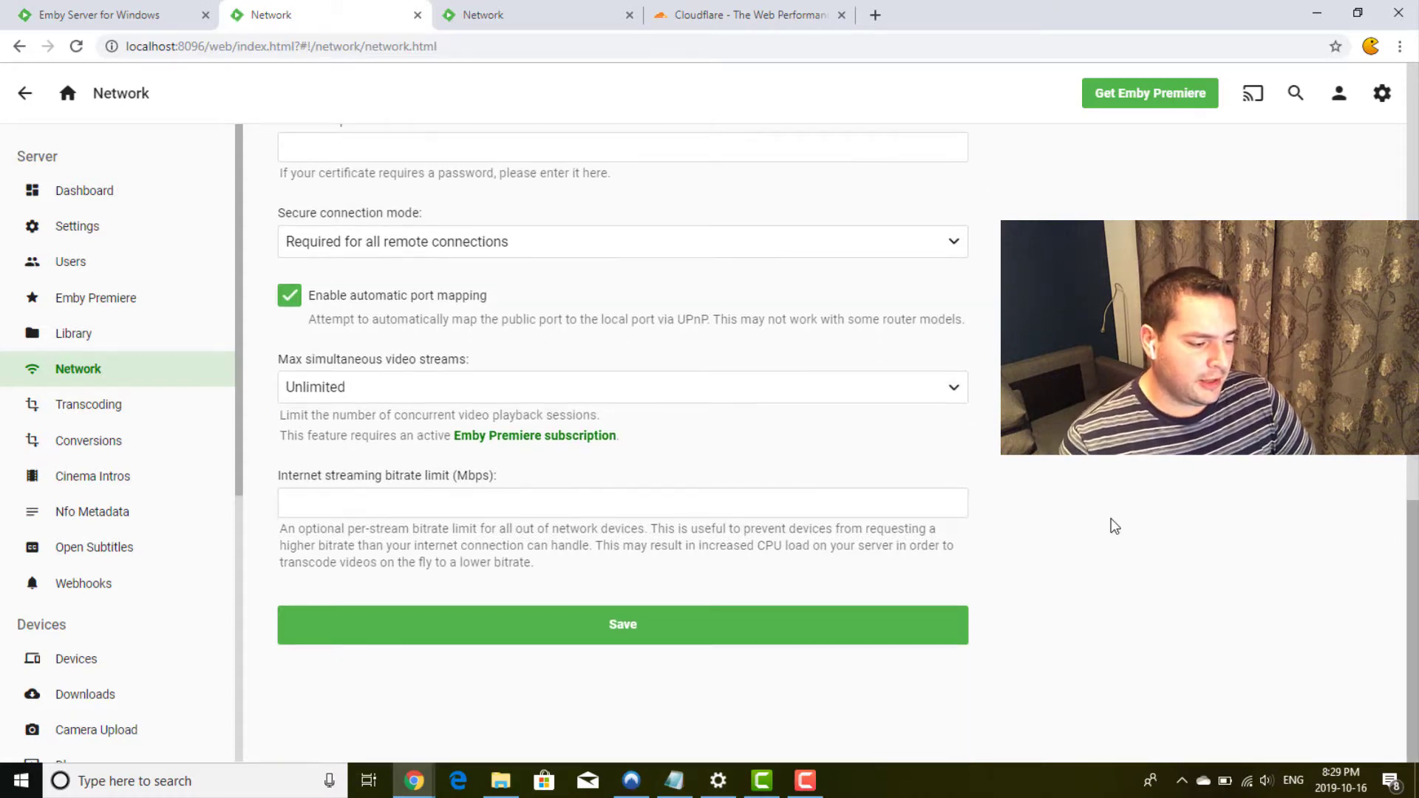
{"action": "left_click", "coordinate": [950, 390]}
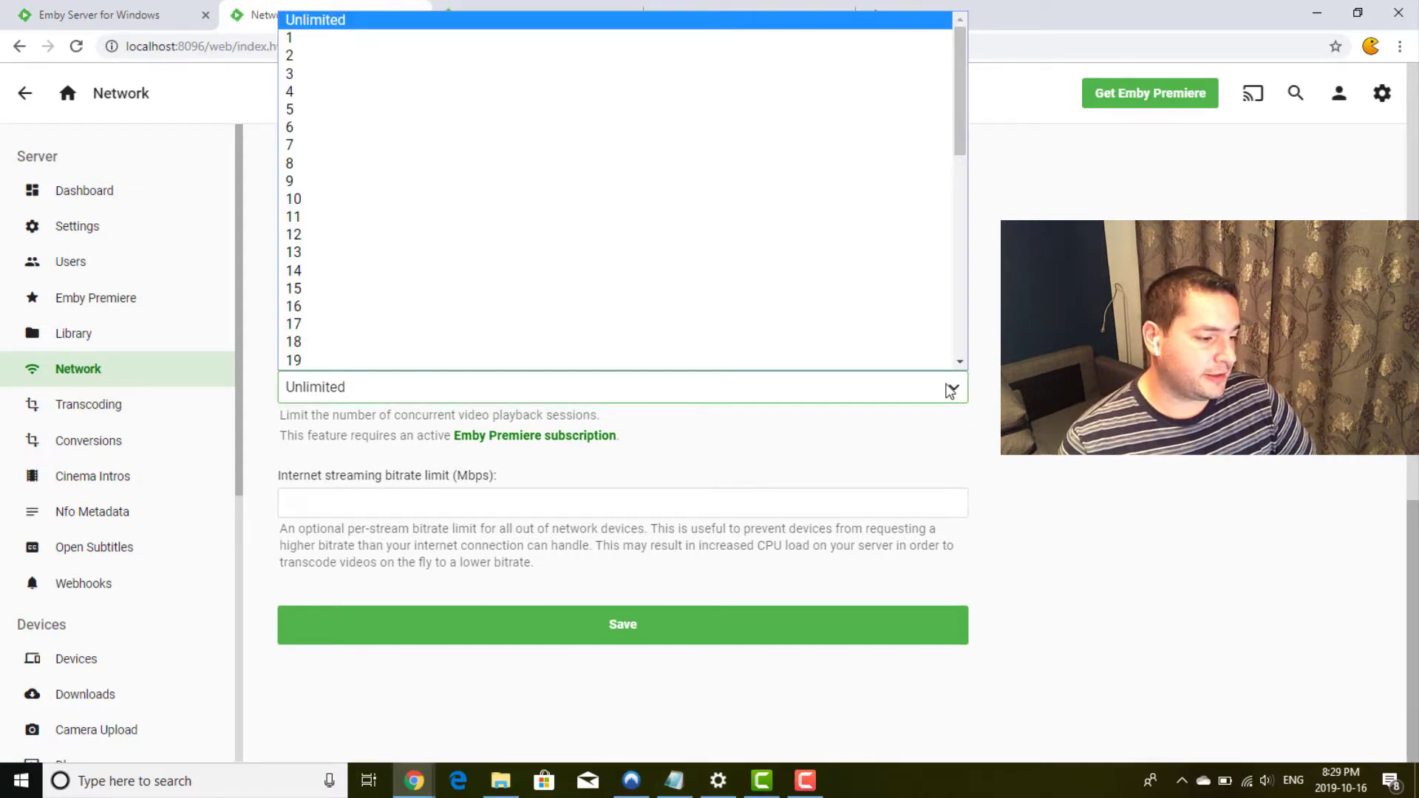
{"action": "left_click", "coordinate": [950, 390]}
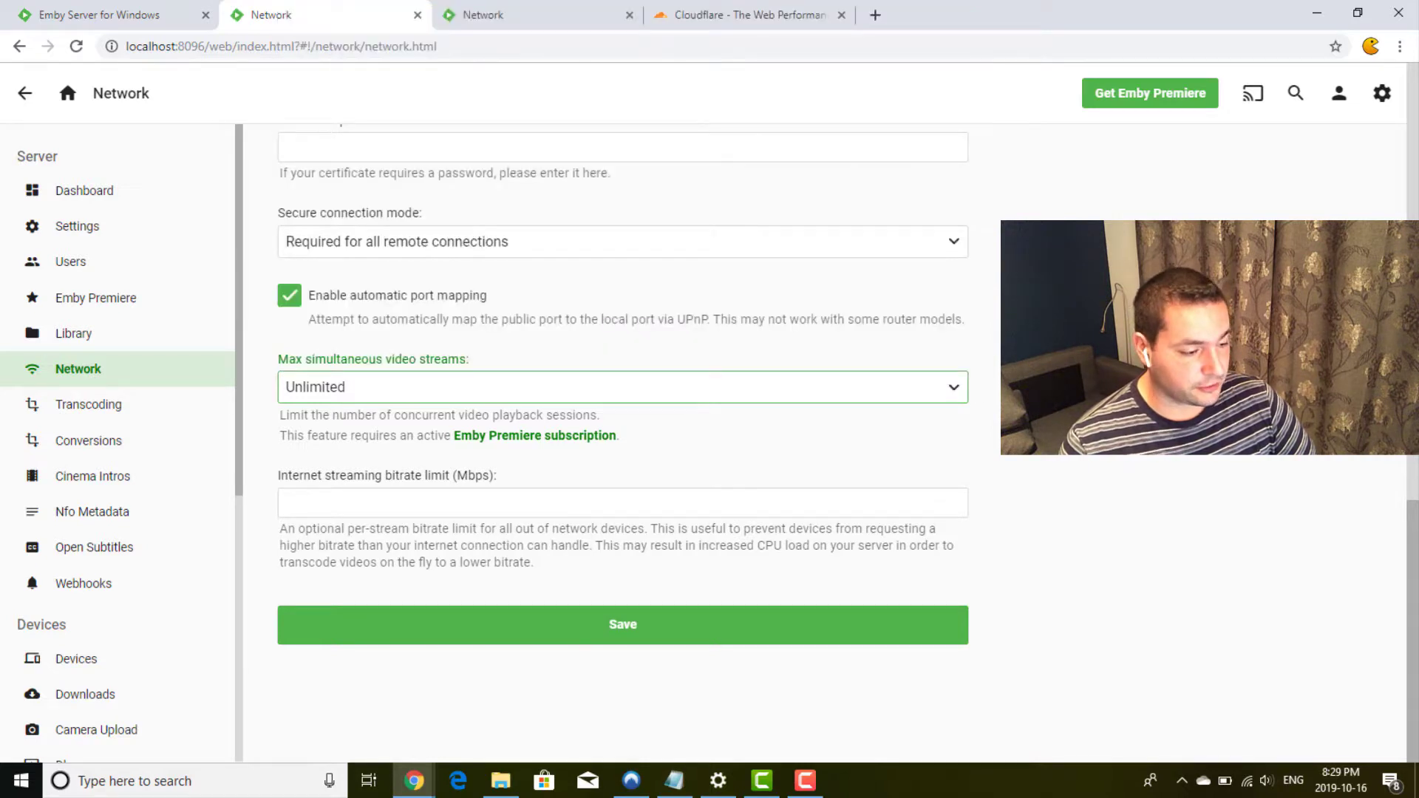
{"action": "left_click", "coordinate": [930, 393]}
{"action": "left_click", "coordinate": [929, 393]}
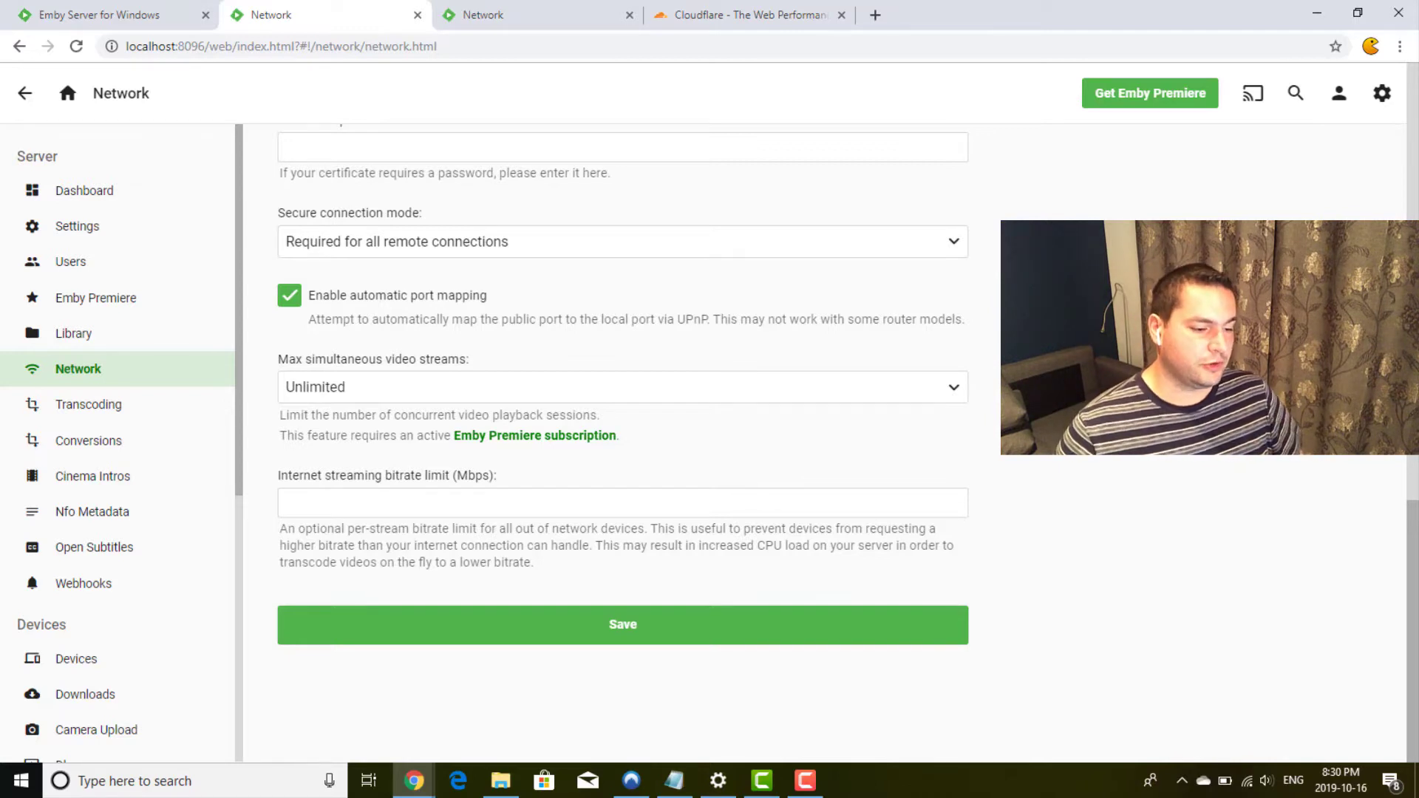
{"action": "left_click", "coordinate": [830, 386]}
{"action": "scroll", "coordinate": [482, 133], "scroll_direction": "down", "scroll_amount": 1}
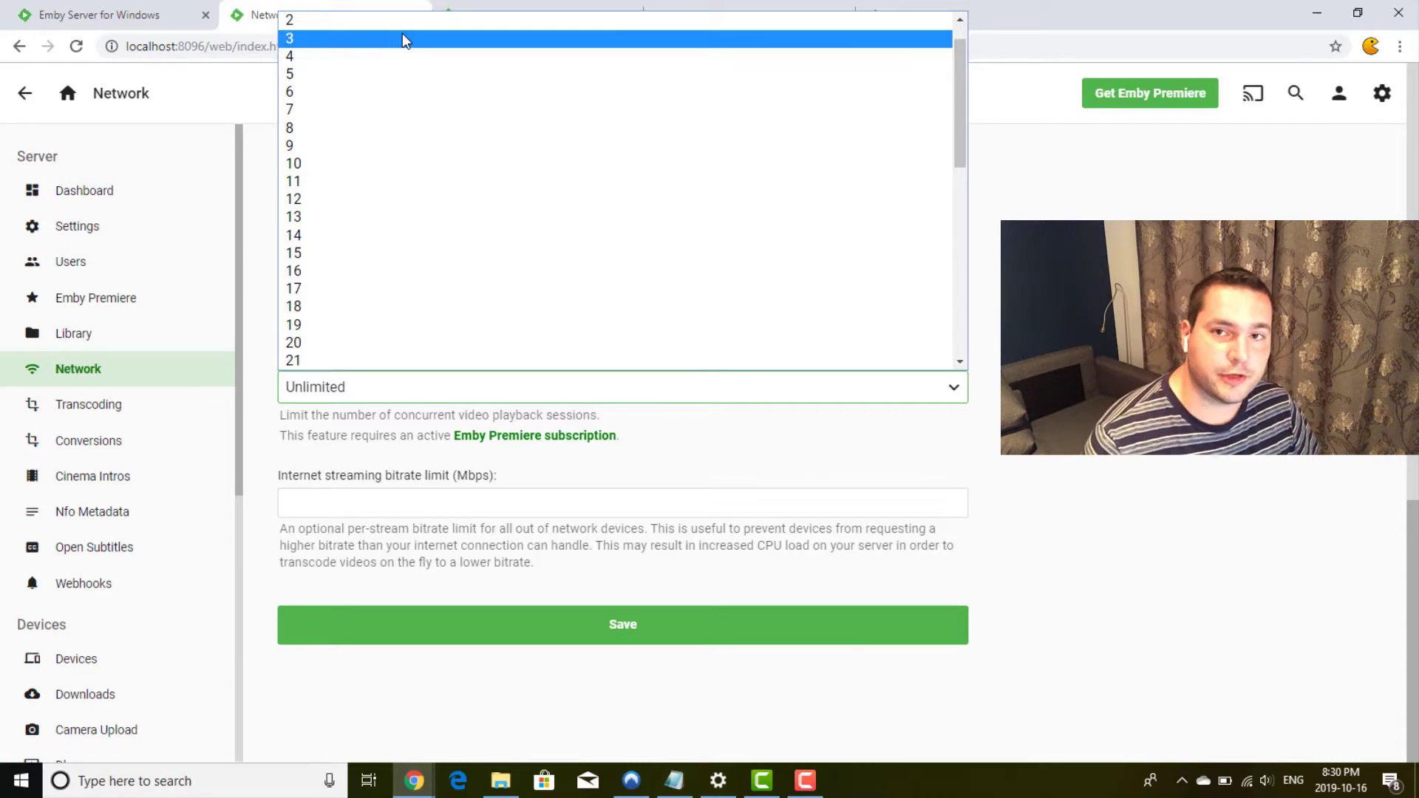
{"action": "left_click", "coordinate": [834, 518]}
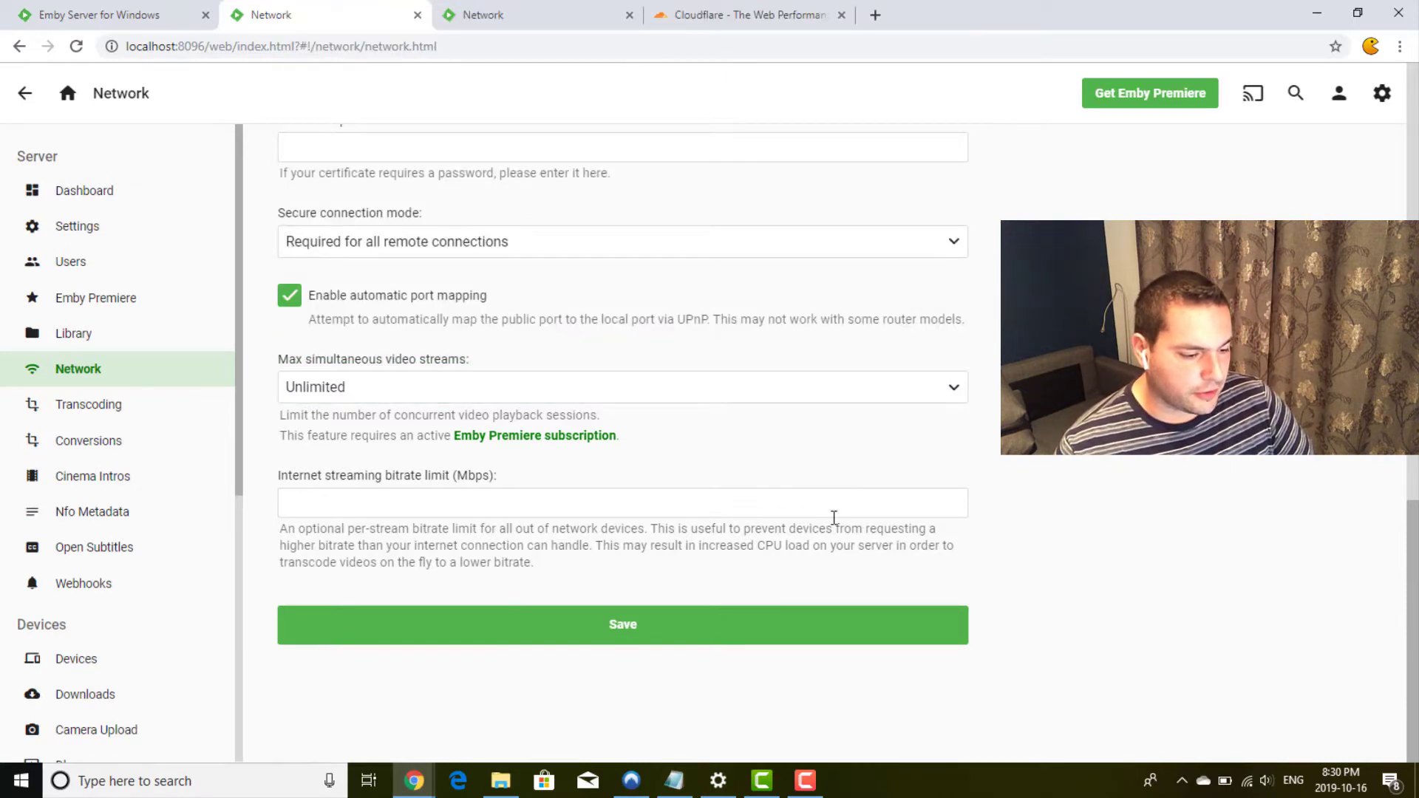
Set the internet streaming bitrate limit to 18 Mbps.
{"action": "left_click", "coordinate": [764, 505]}
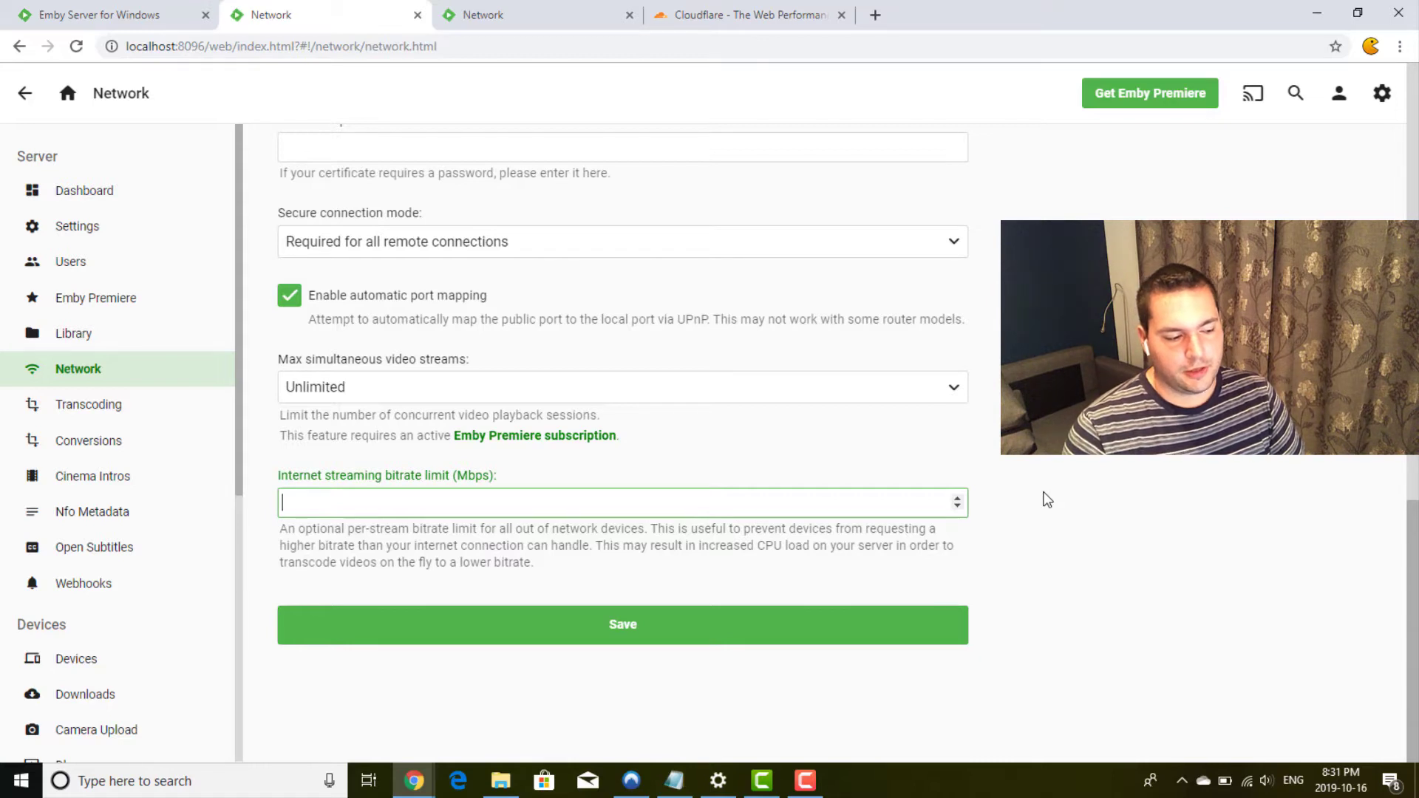
{"action": "type", "text": "18"}
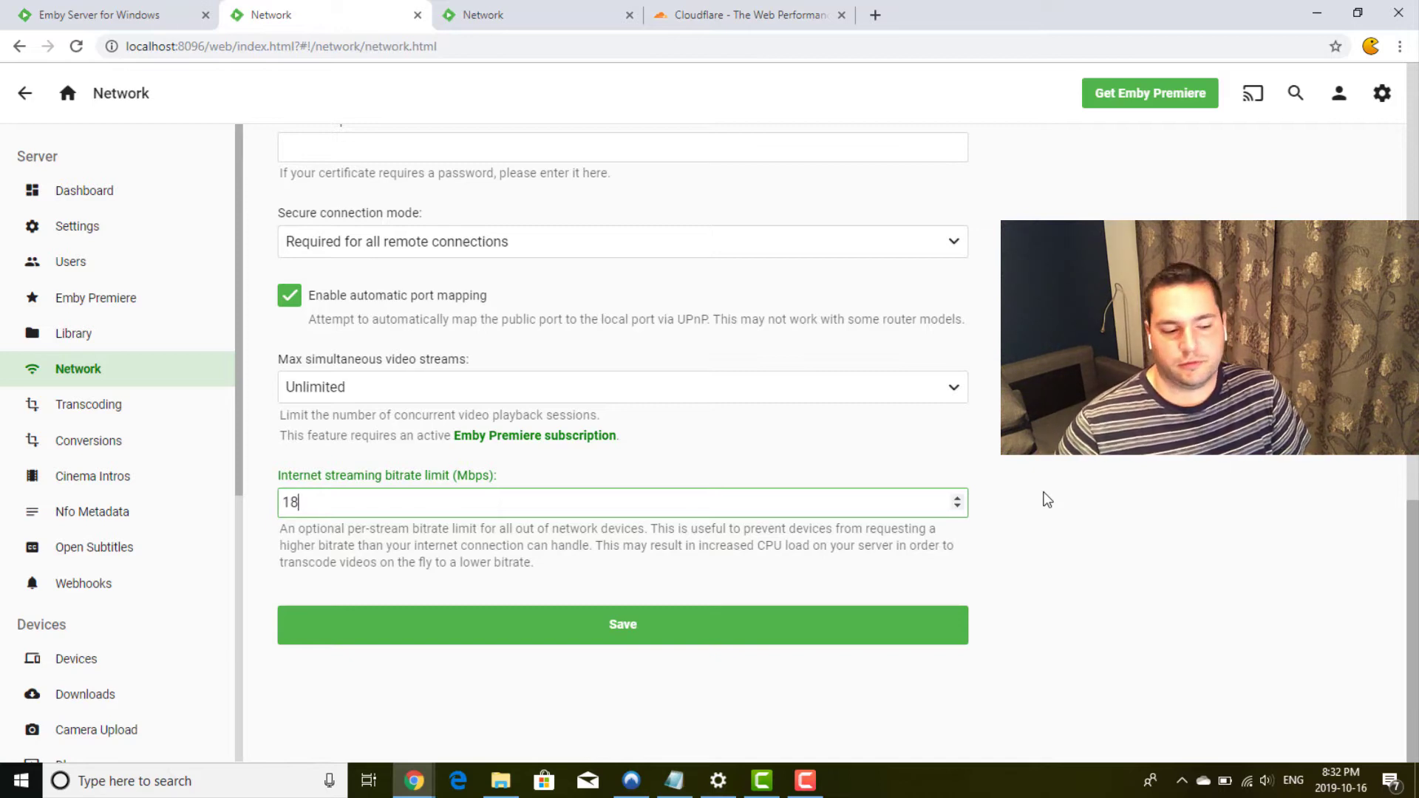
{"action": "left_click", "coordinate": [1131, 480]}
Go back to the LAN networks entry and highlight its full value for review.
{"action": "scroll", "coordinate": [1132, 480], "scroll_direction": "up", "scroll_amount": 15}
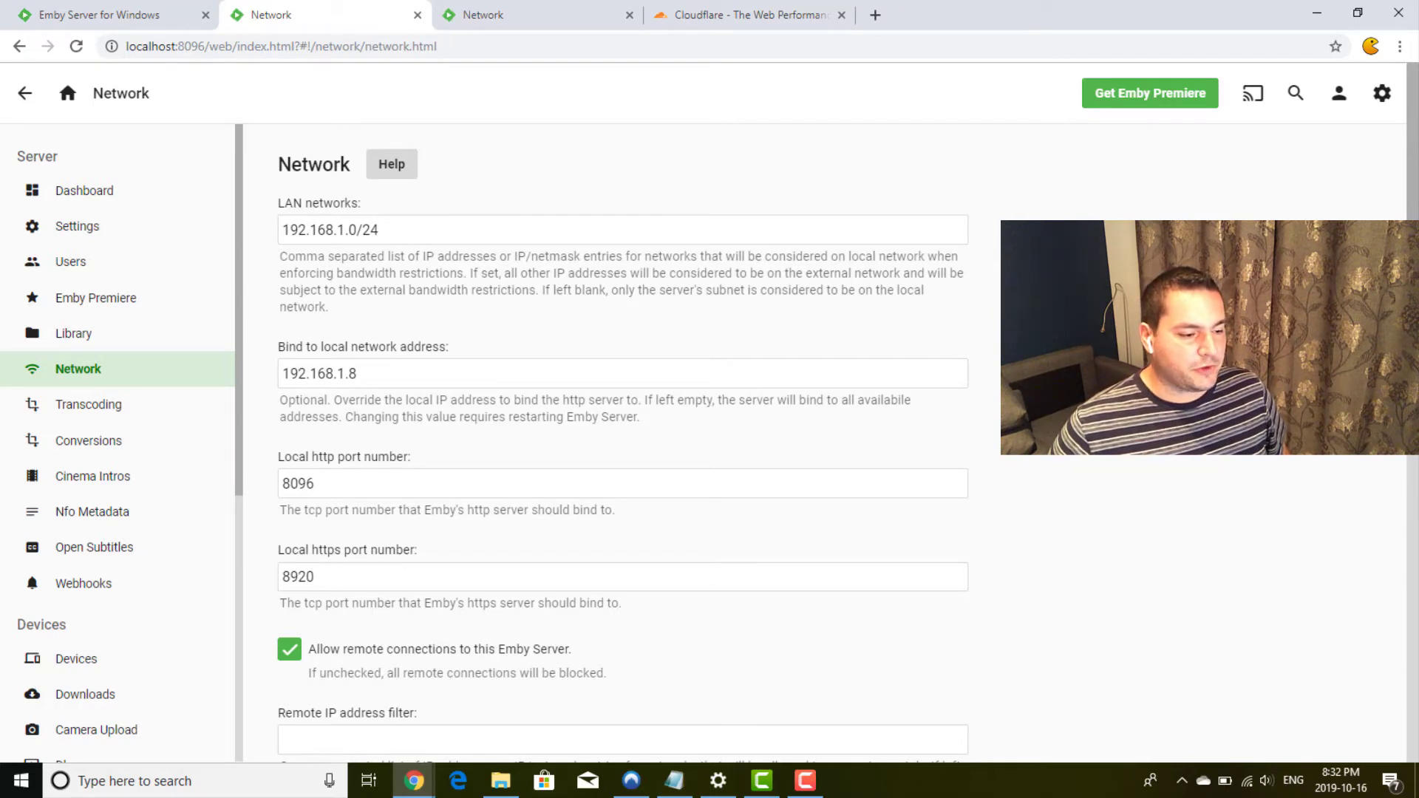
{"action": "double_click", "coordinate": [744, 227]}
{"action": "left_click", "coordinate": [744, 226]}
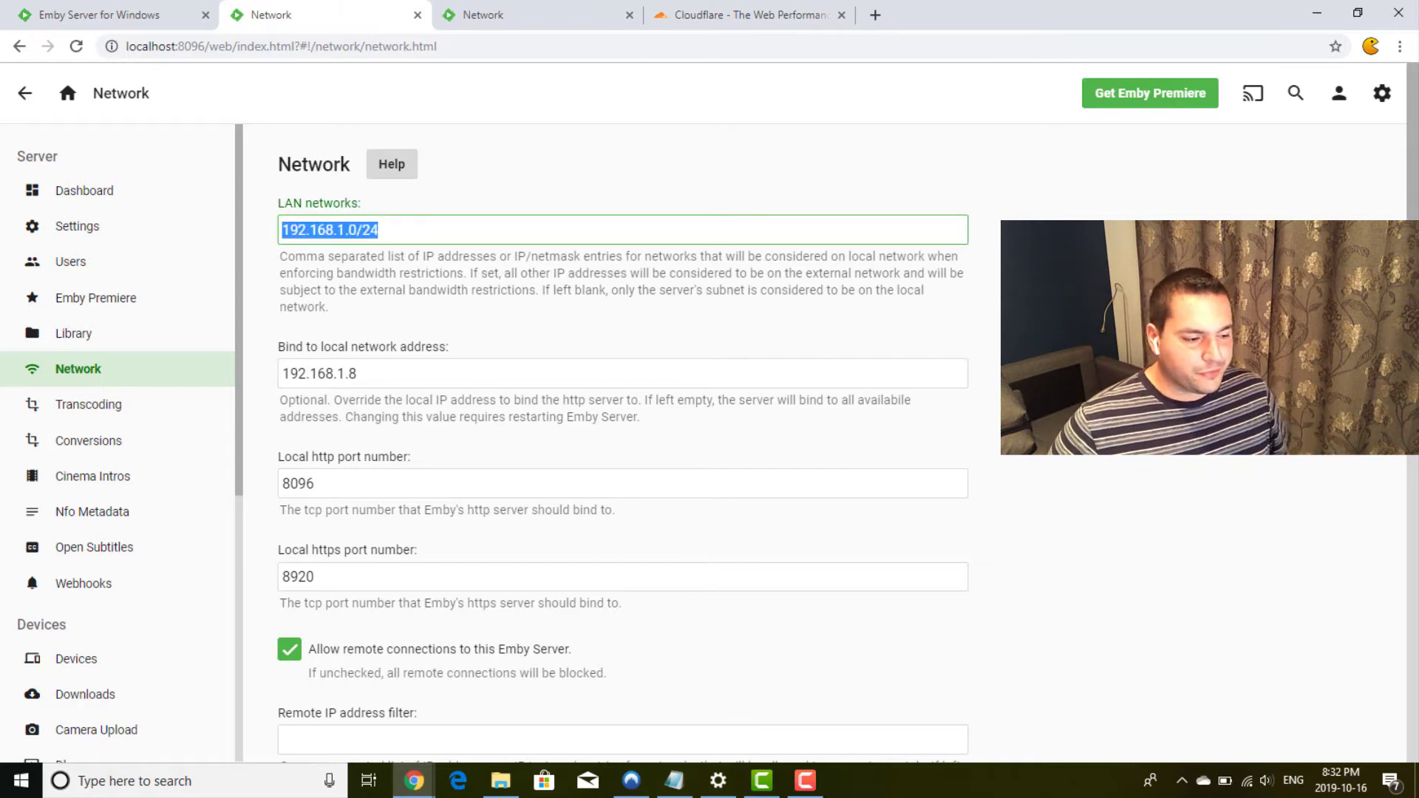